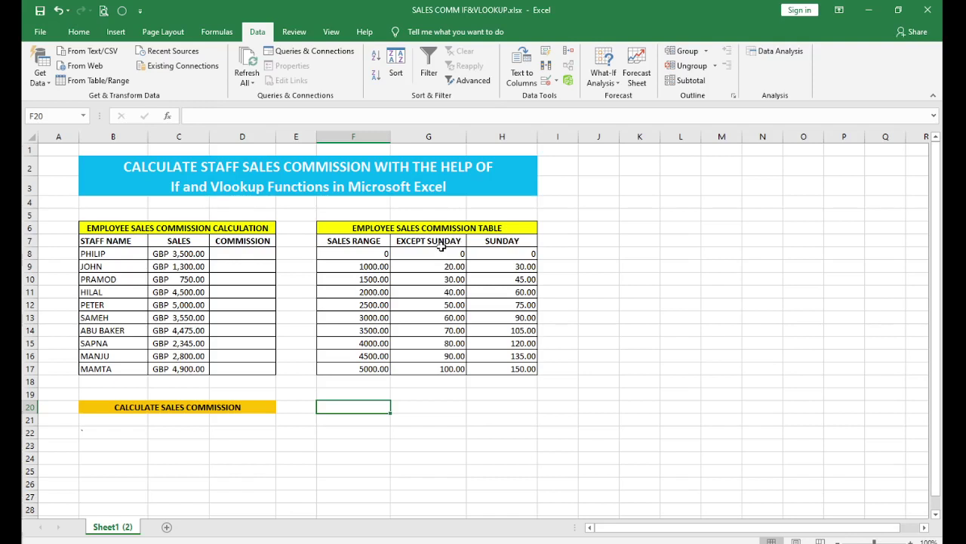
Insert the VLOOKUP function into commission cell D8, finding it by name among all function categories
{"action": "left_click", "coordinate": [250, 253]}
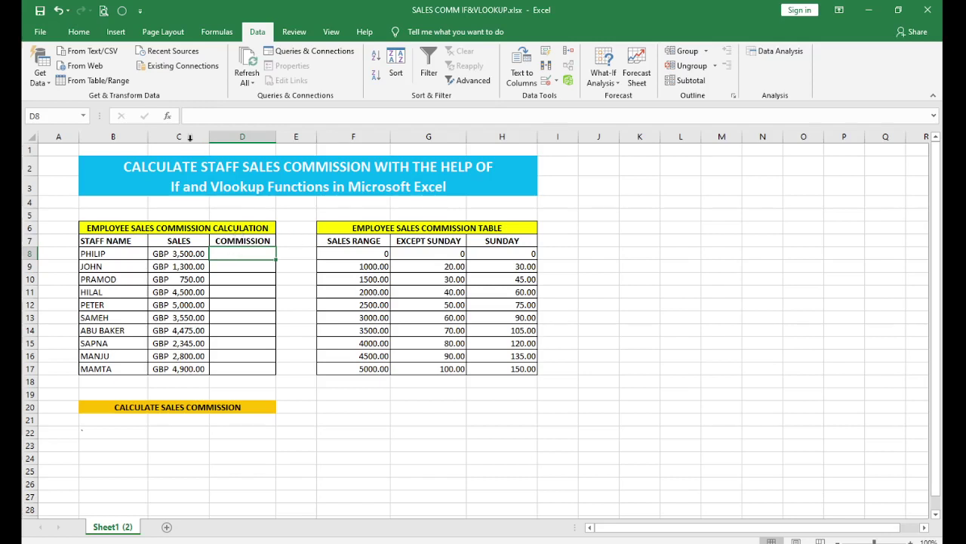
{"action": "left_click", "coordinate": [168, 116]}
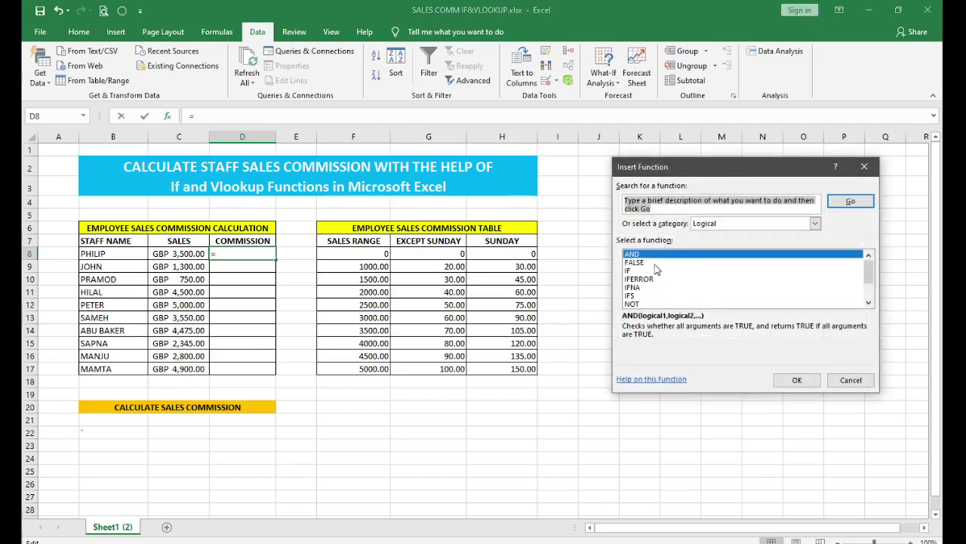
{"action": "left_click", "coordinate": [746, 223]}
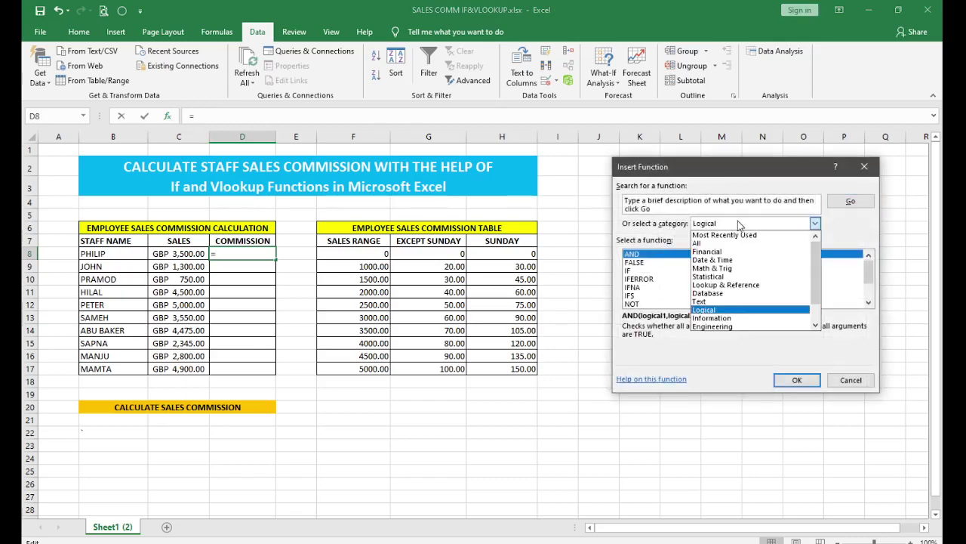
{"action": "left_click", "coordinate": [729, 224]}
{"action": "left_click", "coordinate": [816, 223]}
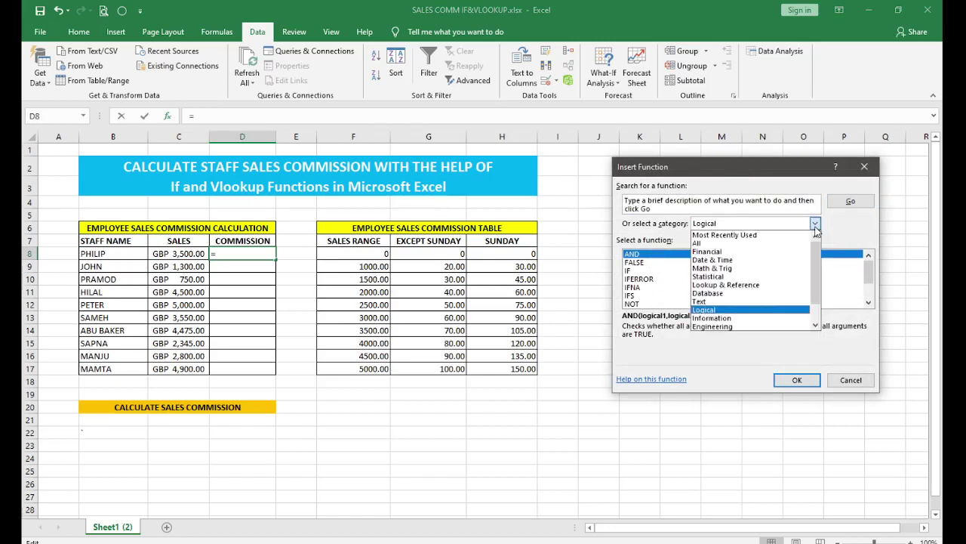
{"action": "left_click", "coordinate": [725, 242]}
{"action": "left_click", "coordinate": [645, 205]}
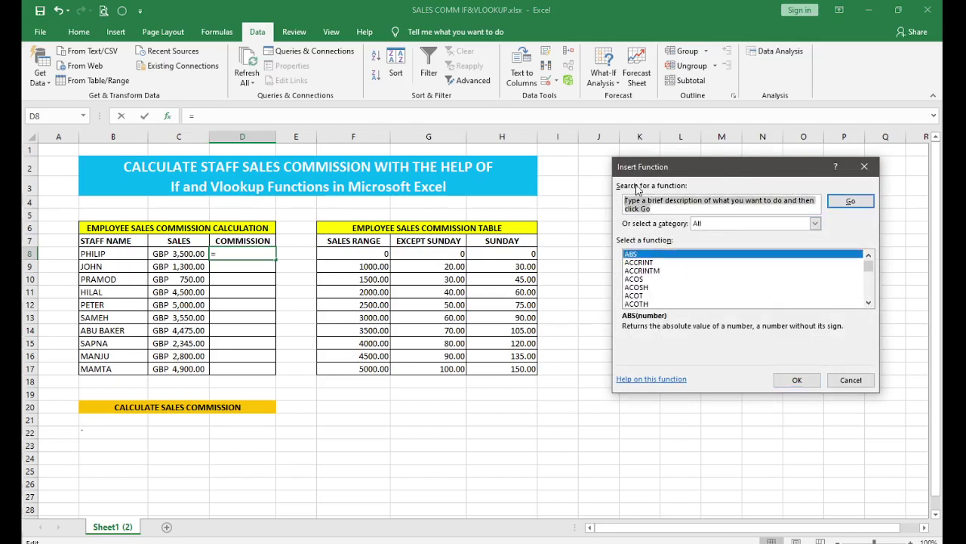
{"action": "type", "text": "VLOOKUP"}
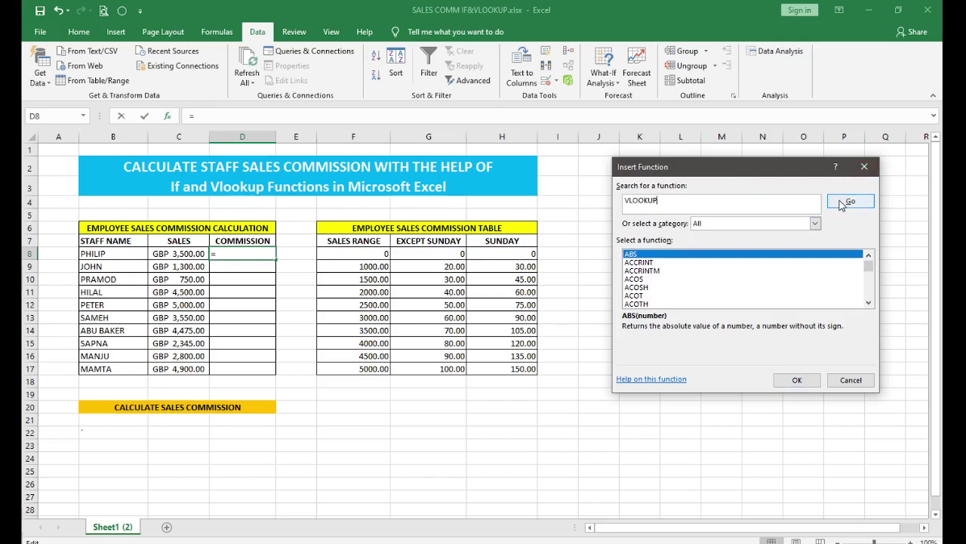
{"action": "left_click", "coordinate": [842, 204]}
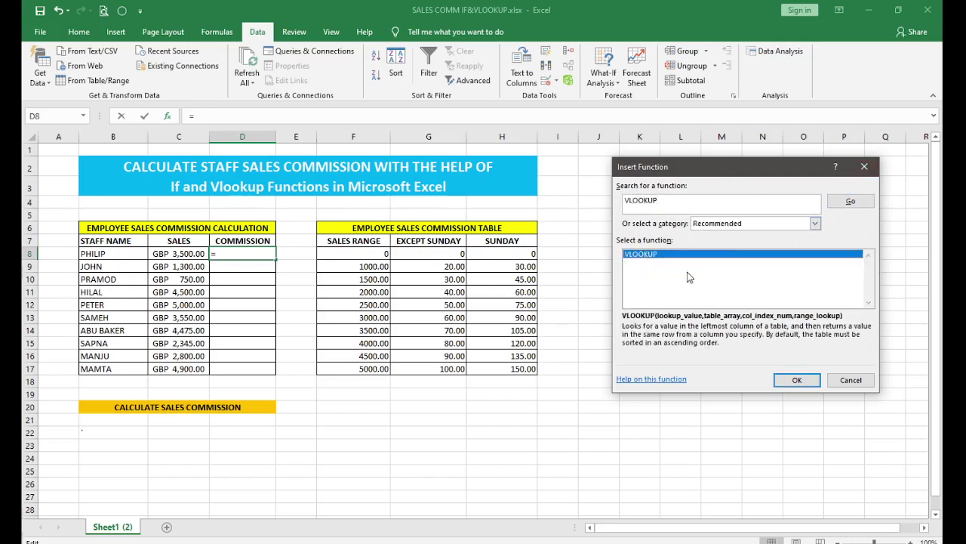
{"action": "left_click", "coordinate": [797, 380]}
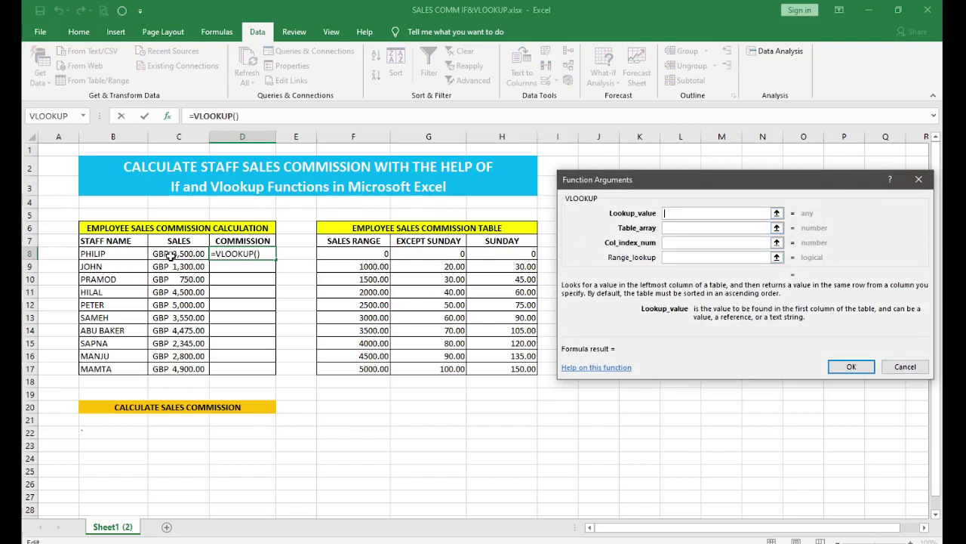
Set the VLOOKUP lookup value to C8 and the table array to the absolute range $F$7:$H$17
{"action": "left_click", "coordinate": [170, 257]}
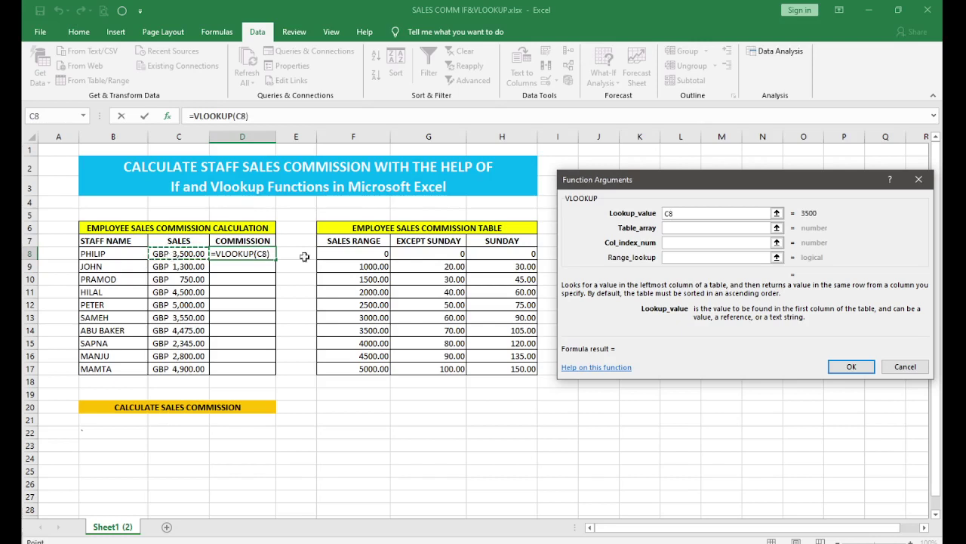
{"action": "left_click", "coordinate": [668, 227]}
{"action": "left_click_drag", "start_coordinate": [354, 241], "coordinate": [529, 368]}
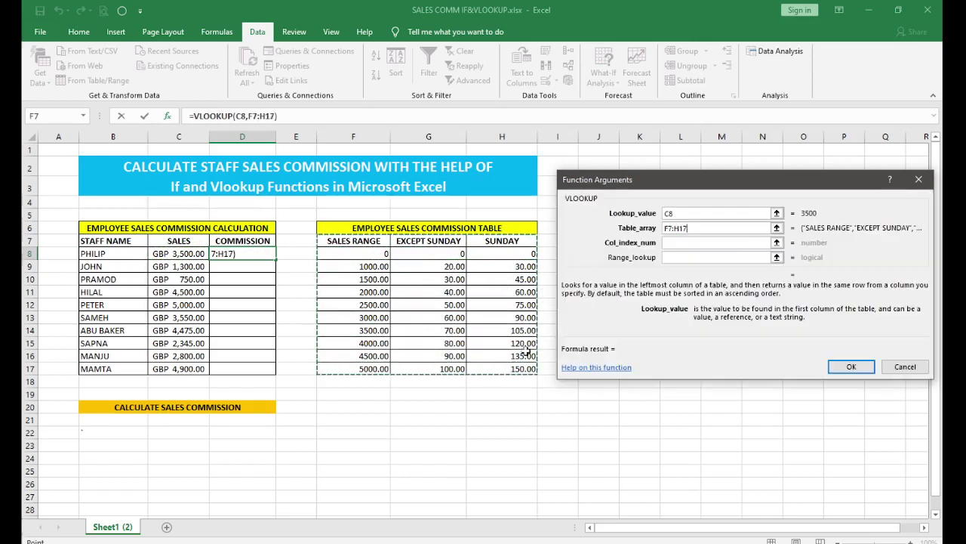
{"action": "double_click", "coordinate": [695, 228]}
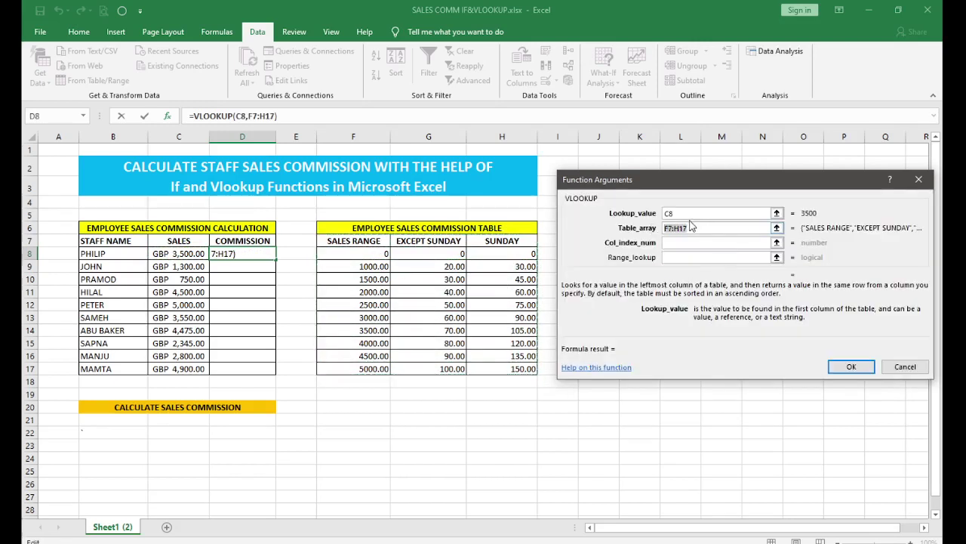
{"action": "key", "text": "F4"}
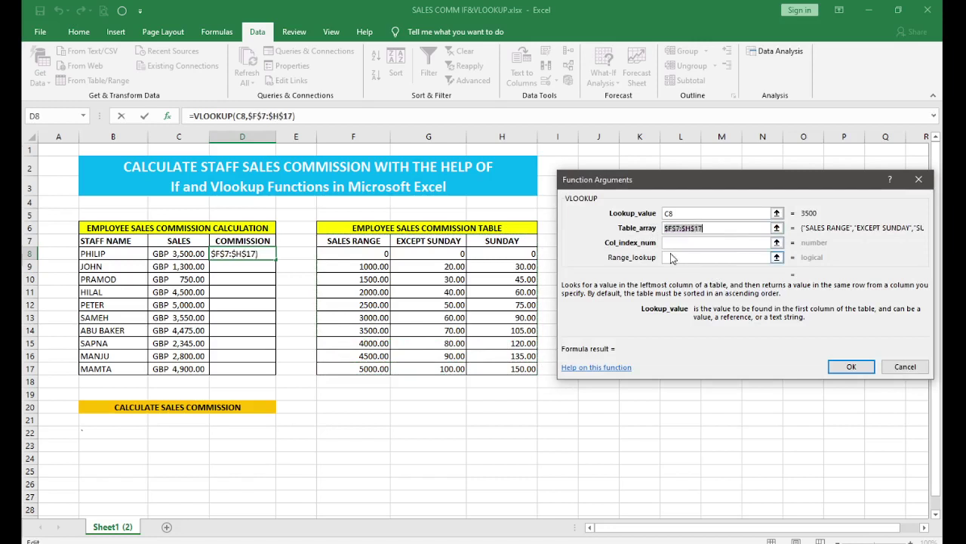
Complete the VLOOKUP with column index 3 and range lookup 0, and copy it down the Commission column to D17
{"action": "left_click", "coordinate": [670, 243]}
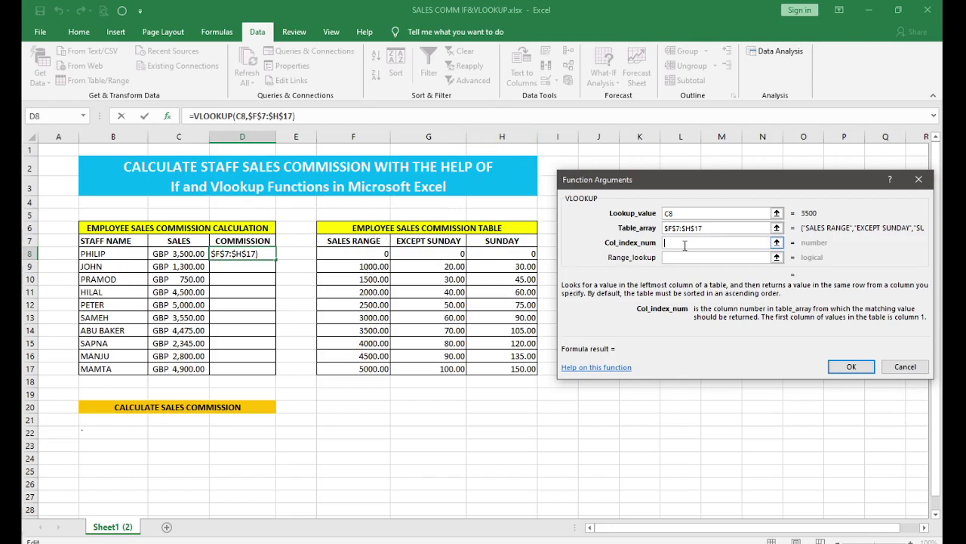
{"action": "type", "text": "3"}
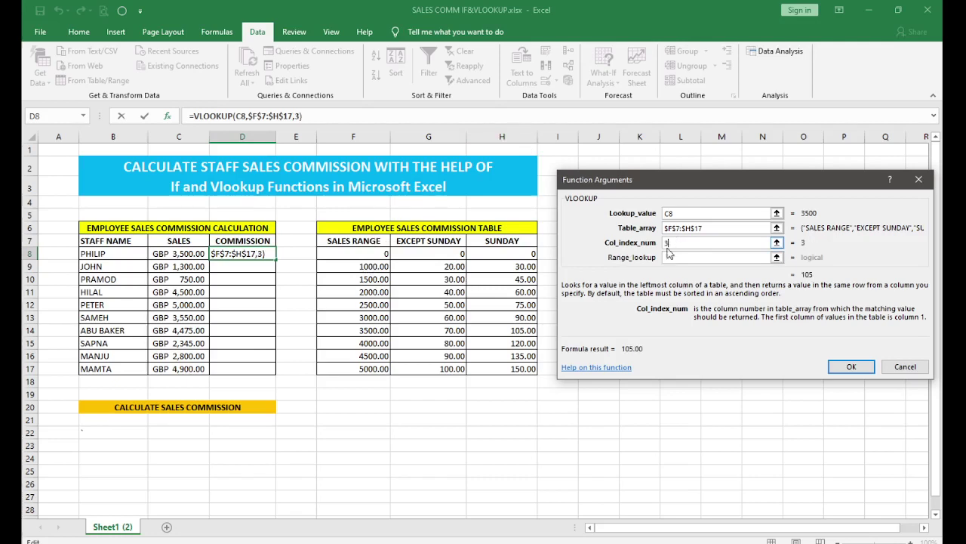
{"action": "key", "text": "Tab"}
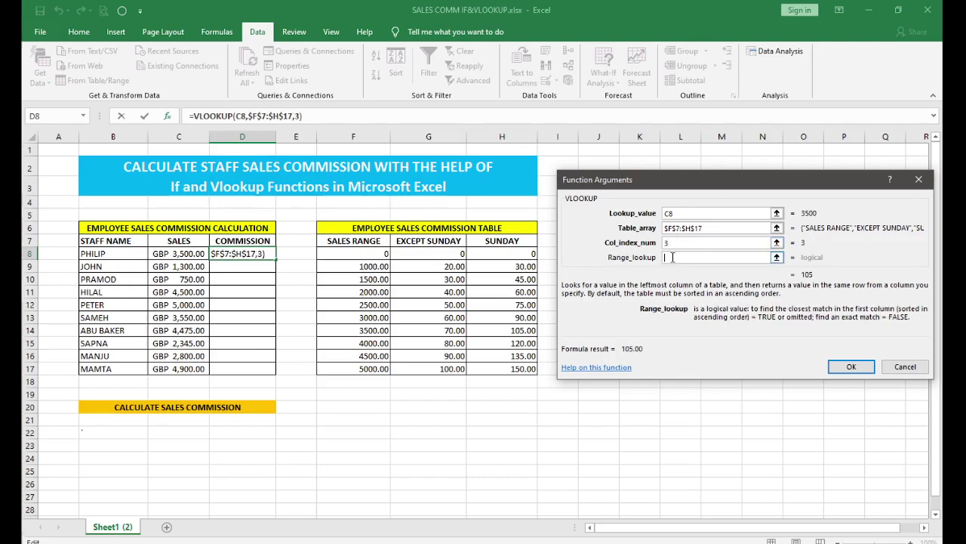
{"action": "type", "text": "0"}
{"action": "left_click", "coordinate": [844, 367]}
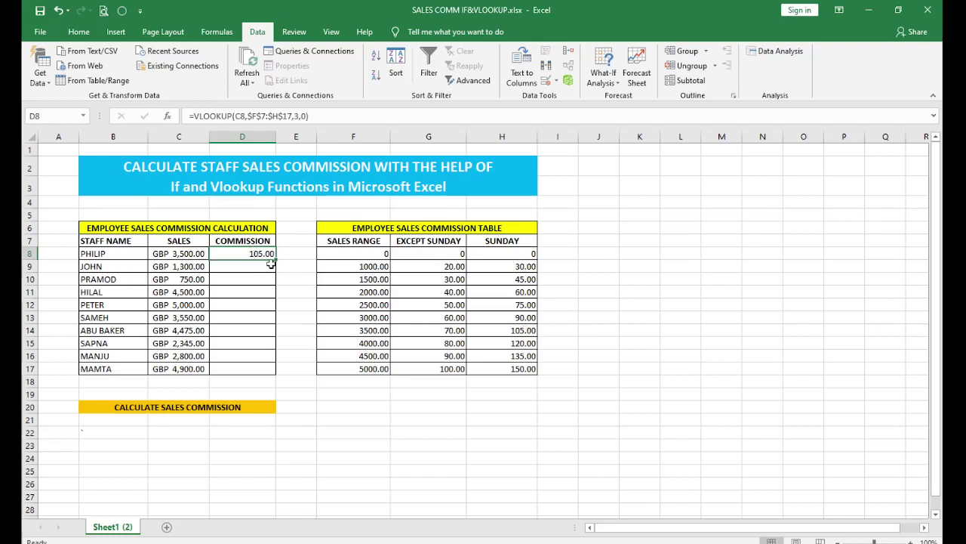
{"action": "left_click_drag", "start_coordinate": [276, 260], "coordinate": [270, 370]}
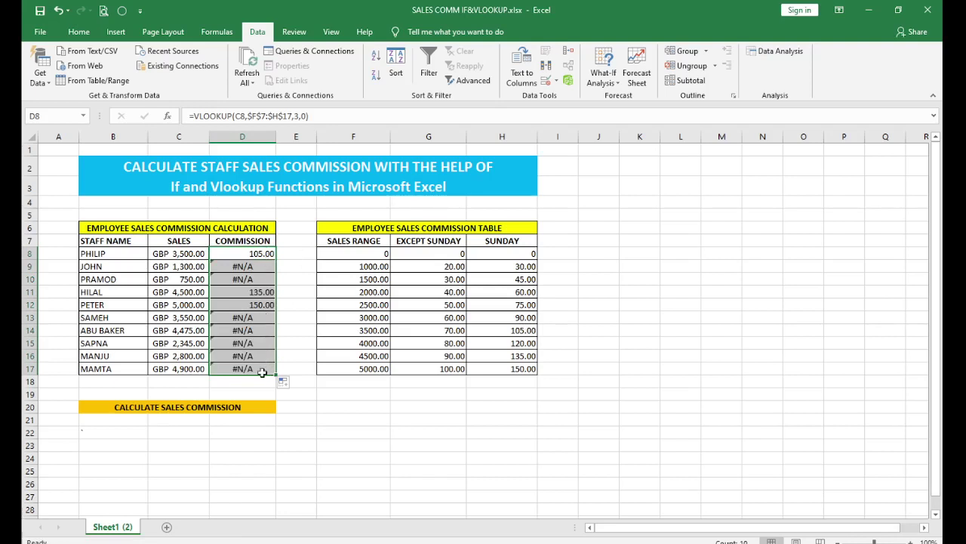
Examine the copied VLOOKUP formulas and their results in the Commission column from D9 to D17
{"action": "left_click", "coordinate": [260, 262]}
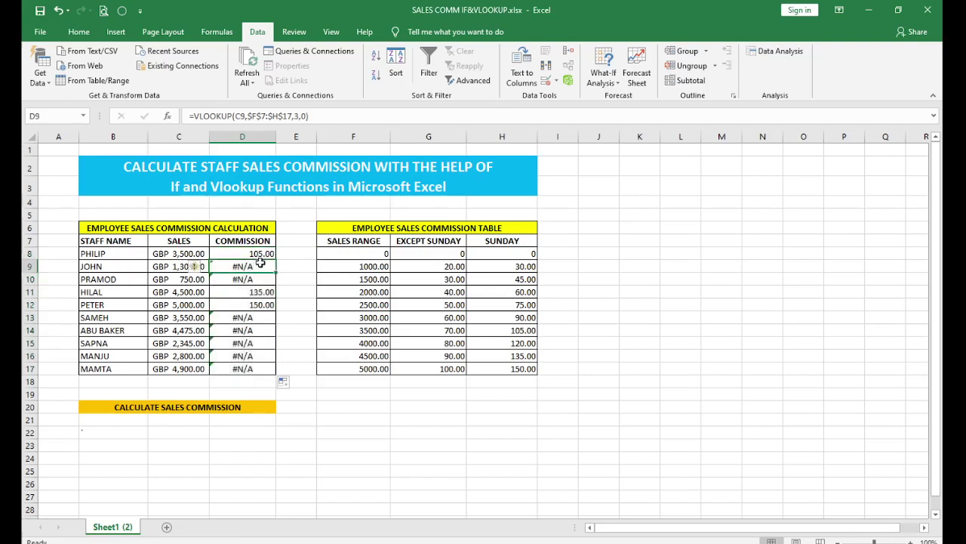
{"action": "left_click", "coordinate": [257, 285]}
{"action": "left_click", "coordinate": [253, 318]}
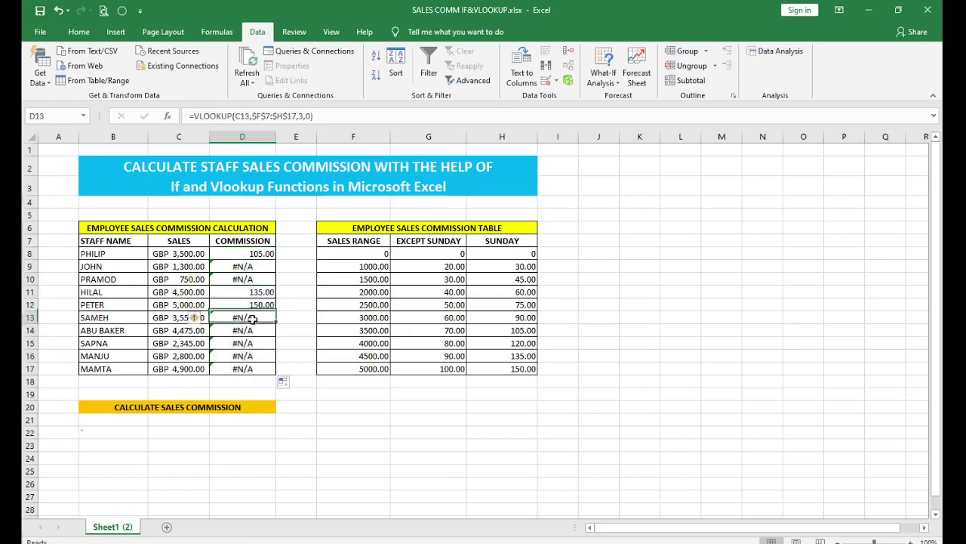
{"action": "left_click", "coordinate": [253, 341]}
{"action": "left_click", "coordinate": [252, 365]}
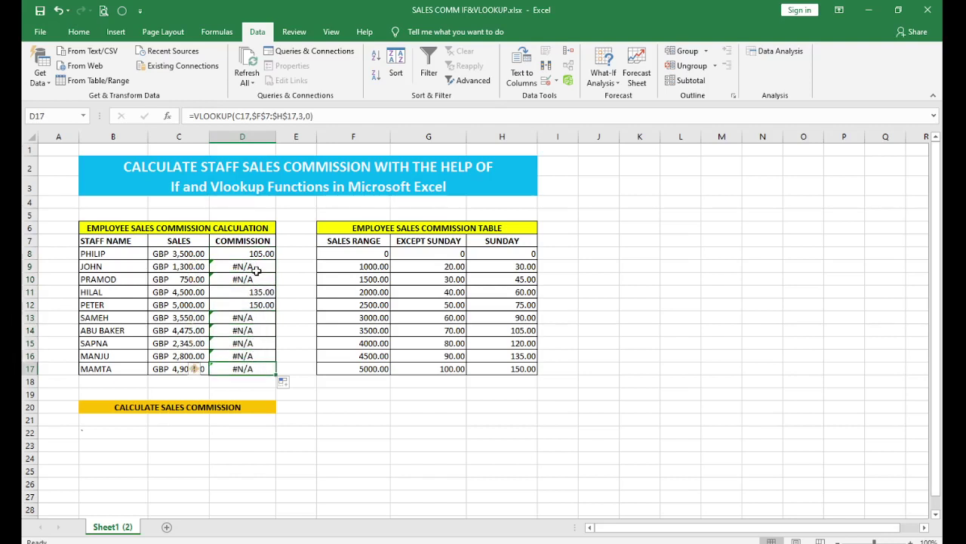
{"action": "left_click", "coordinate": [257, 269]}
{"action": "left_click", "coordinate": [108, 269]}
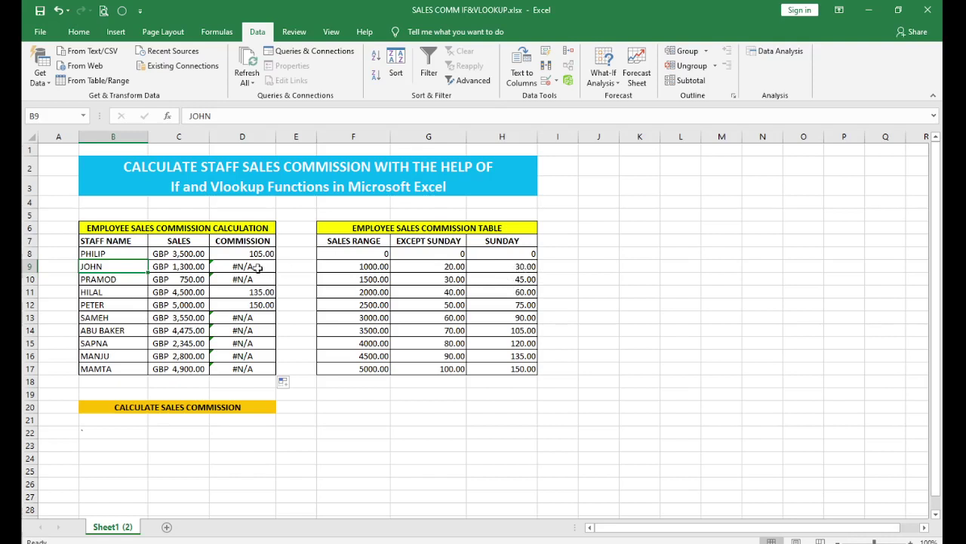
{"action": "left_click", "coordinate": [256, 267]}
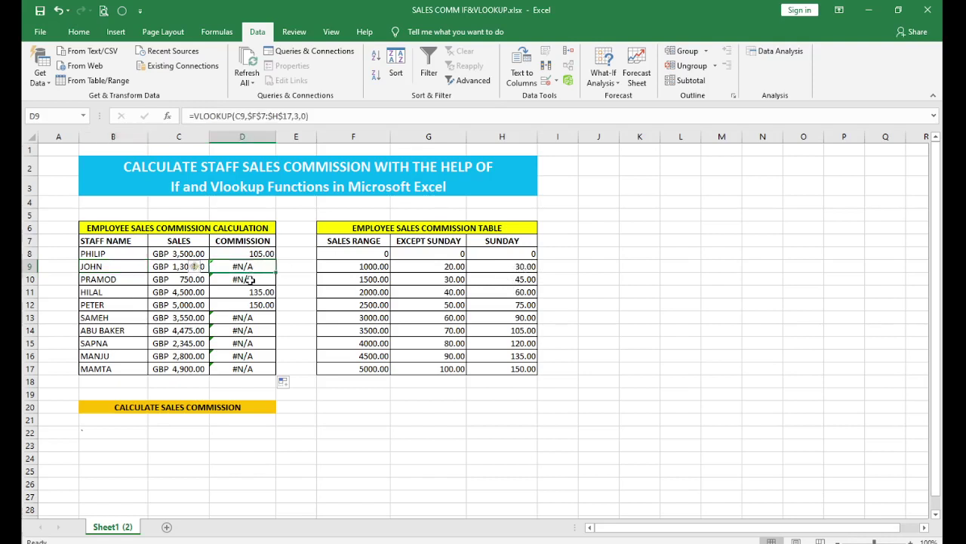
{"action": "left_click", "coordinate": [250, 280]}
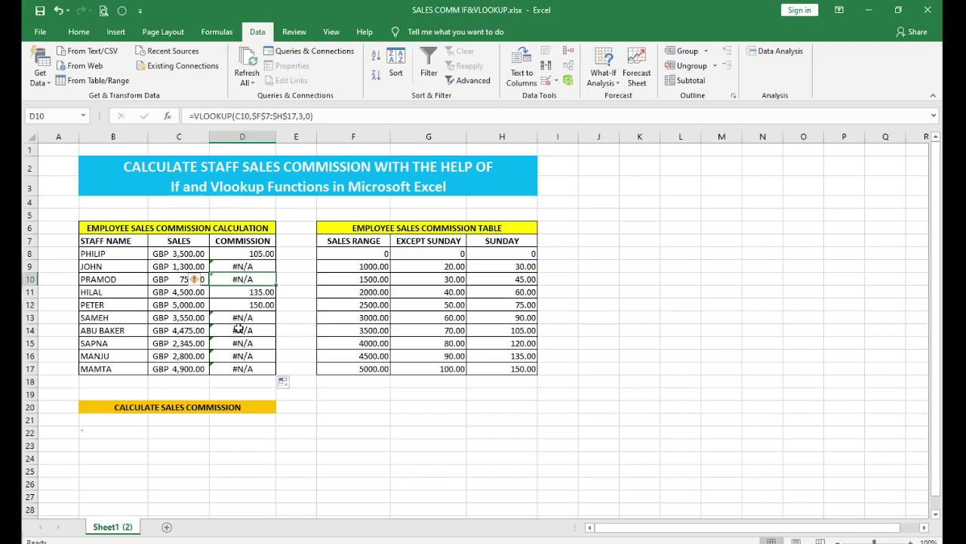
Change the range lookup argument of the VLOOKUP in D8 to 1 and refill the formula down to D17
{"action": "left_click", "coordinate": [236, 256]}
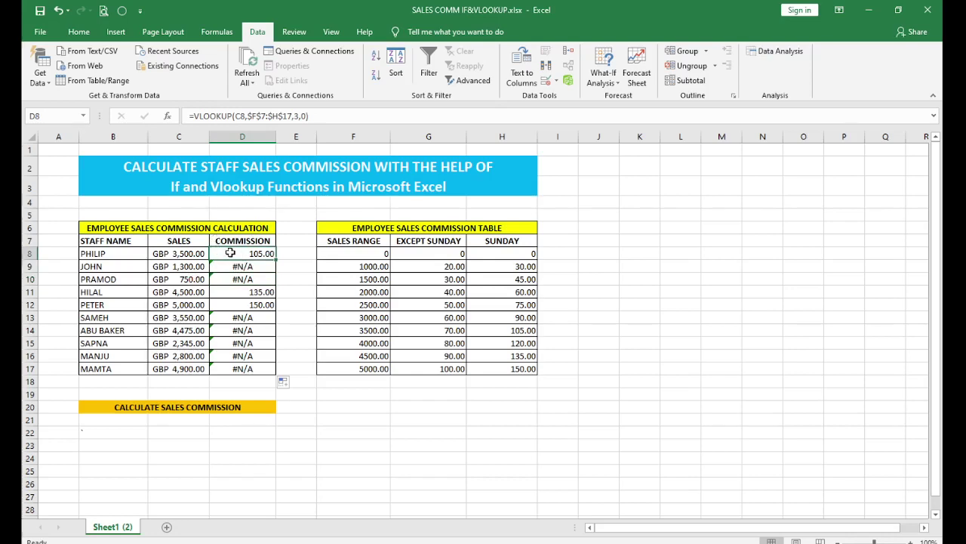
{"action": "left_click", "coordinate": [168, 116]}
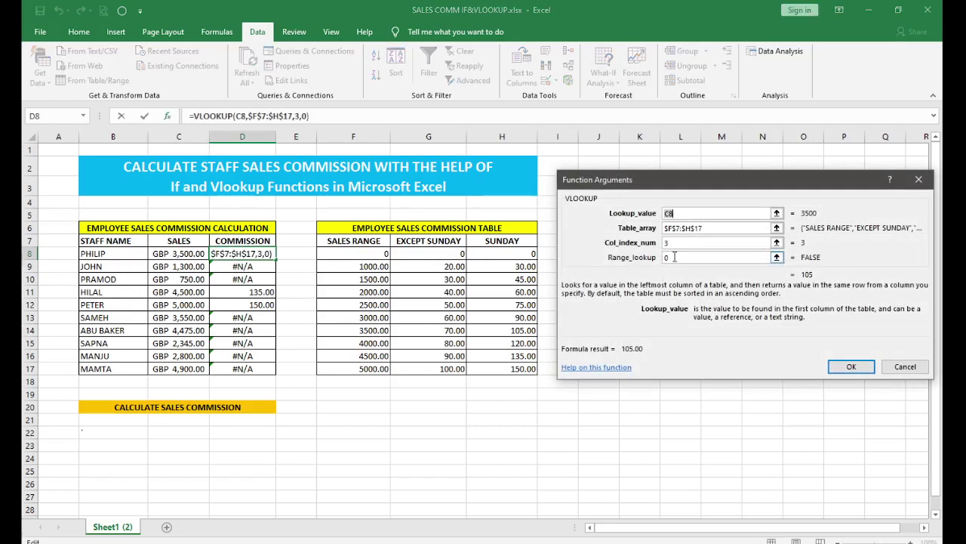
{"action": "left_click", "coordinate": [674, 257]}
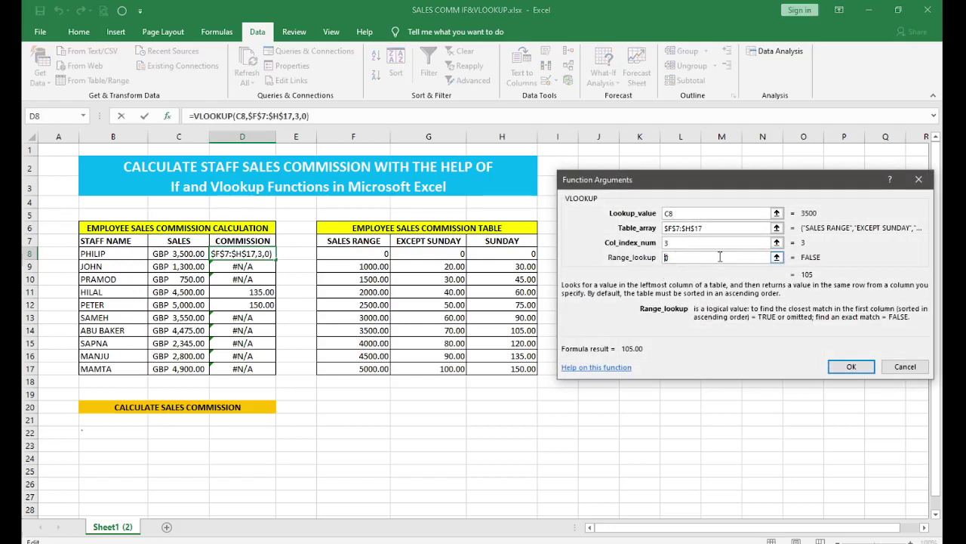
{"action": "type", "text": "1"}
{"action": "left_click", "coordinate": [850, 366]}
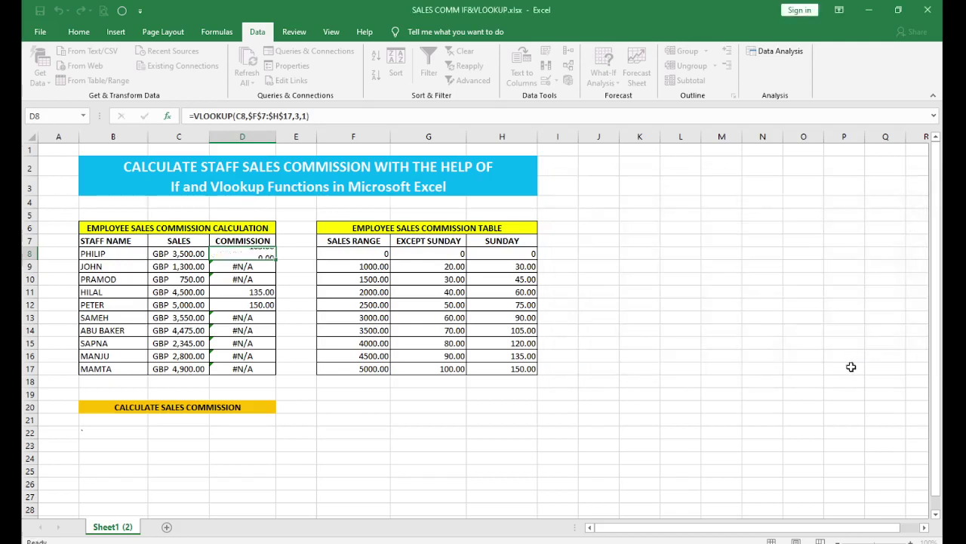
{"action": "left_click_drag", "start_coordinate": [276, 258], "coordinate": [264, 370]}
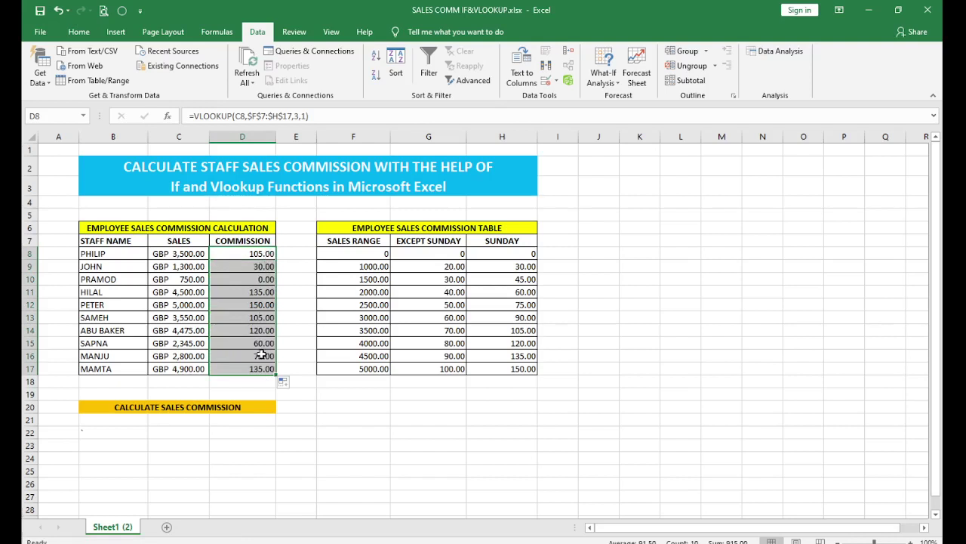
Compare the commissions in column D, especially rows 9 and 14, with the Sunday rates in the sales commission table
{"action": "left_click", "coordinate": [241, 270]}
{"action": "left_click", "coordinate": [242, 304]}
{"action": "left_click", "coordinate": [248, 352]}
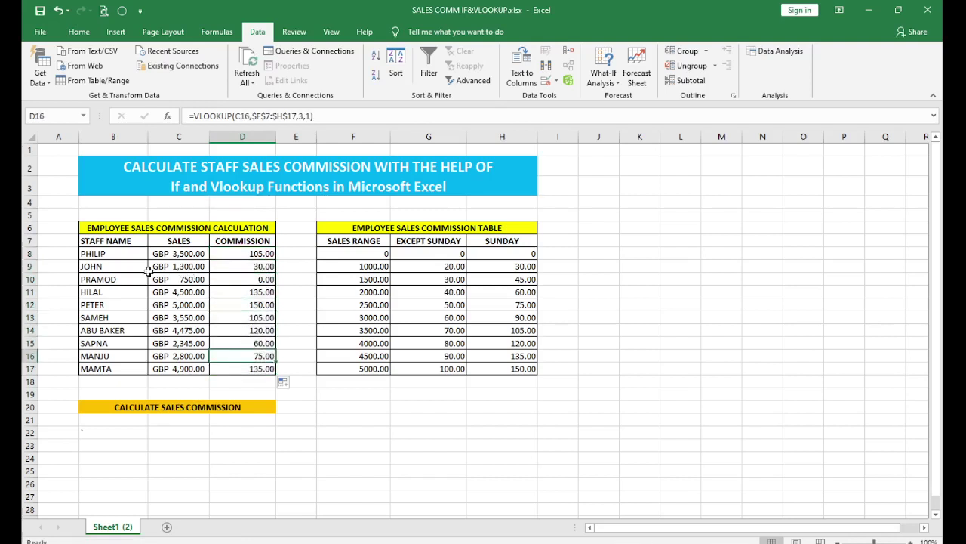
{"action": "left_click", "coordinate": [114, 266]}
{"action": "left_click", "coordinate": [246, 268]}
{"action": "left_click", "coordinate": [498, 263]}
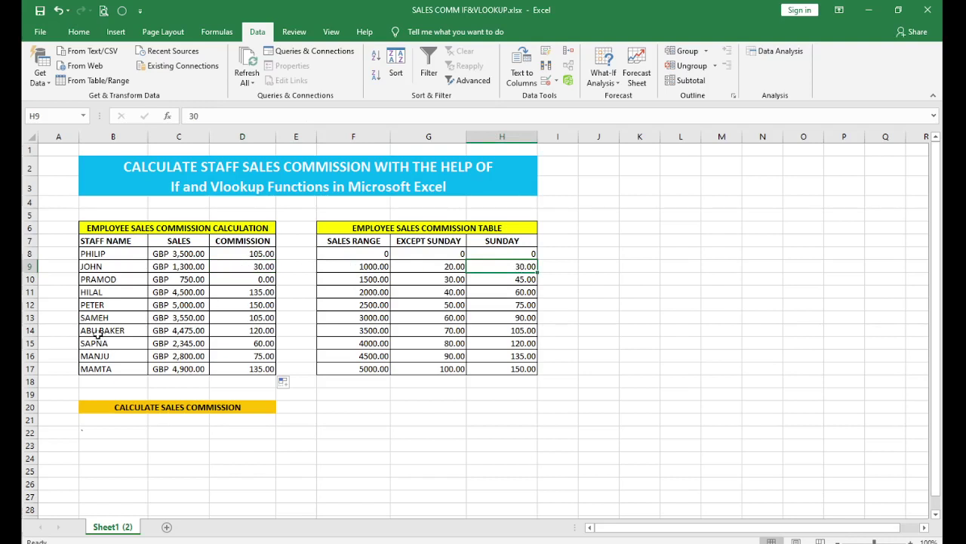
{"action": "left_click", "coordinate": [101, 331]}
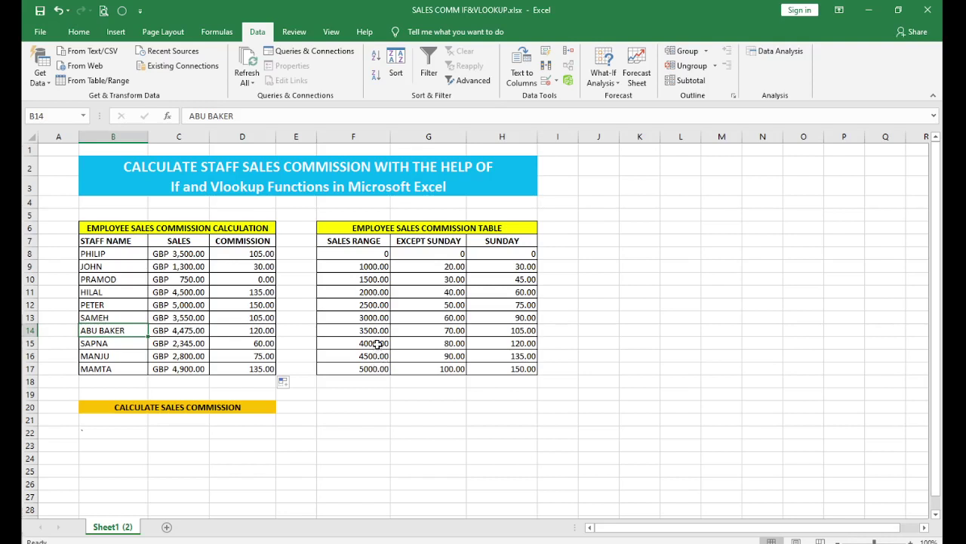
{"action": "left_click", "coordinate": [513, 347]}
{"action": "left_click", "coordinate": [249, 331]}
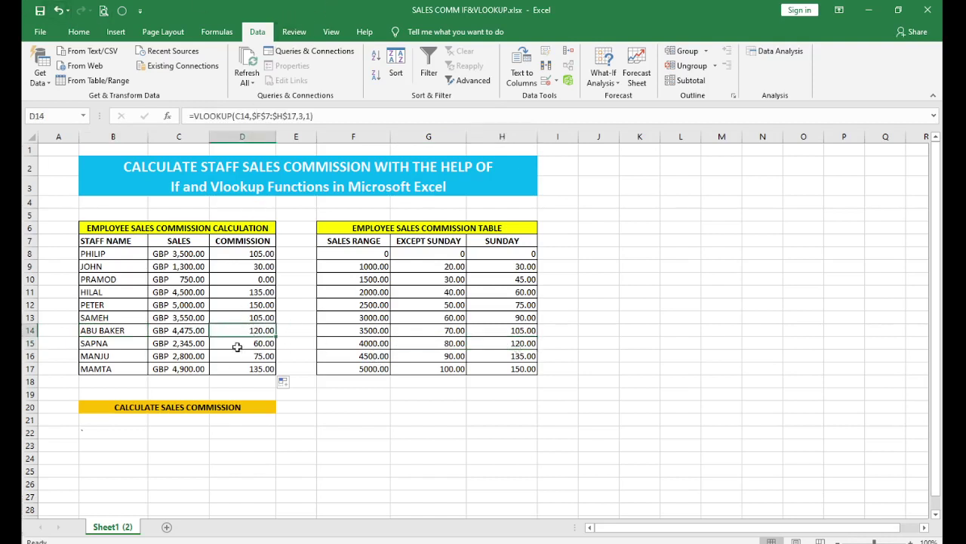
{"action": "left_click", "coordinate": [253, 250]}
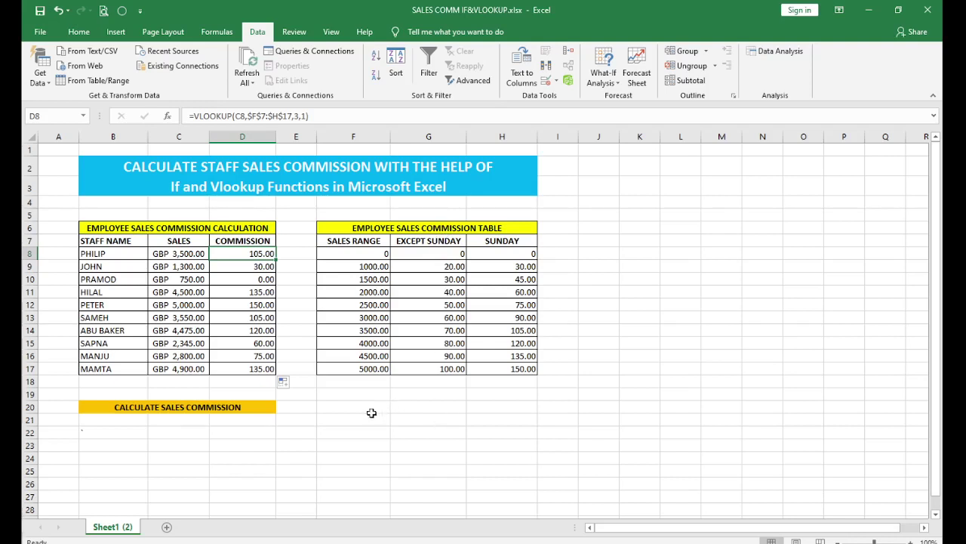
Add list data validation to cell F20 with the source SUNDAY,EXCEPT SUNDAY and check its dropdown choices
{"action": "left_click", "coordinate": [365, 404]}
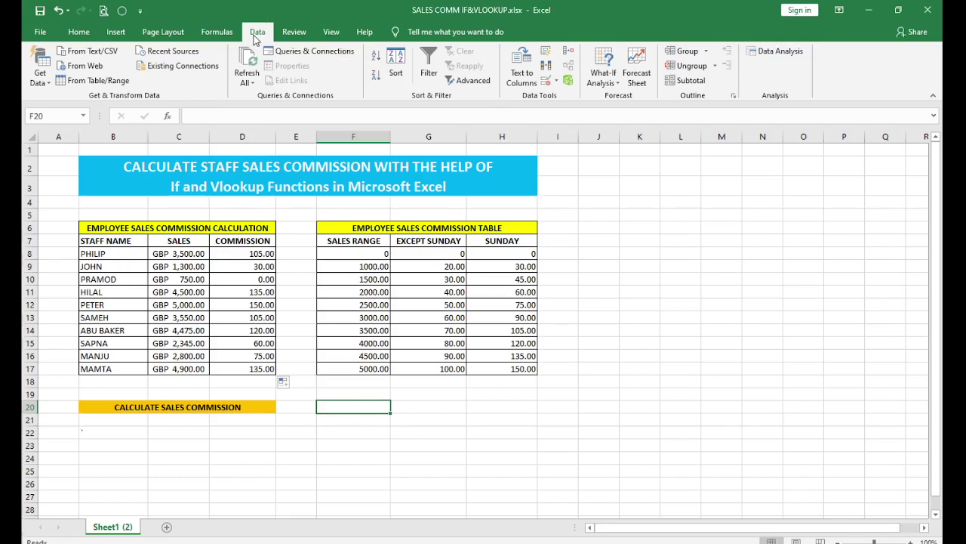
{"action": "left_click", "coordinate": [547, 82]}
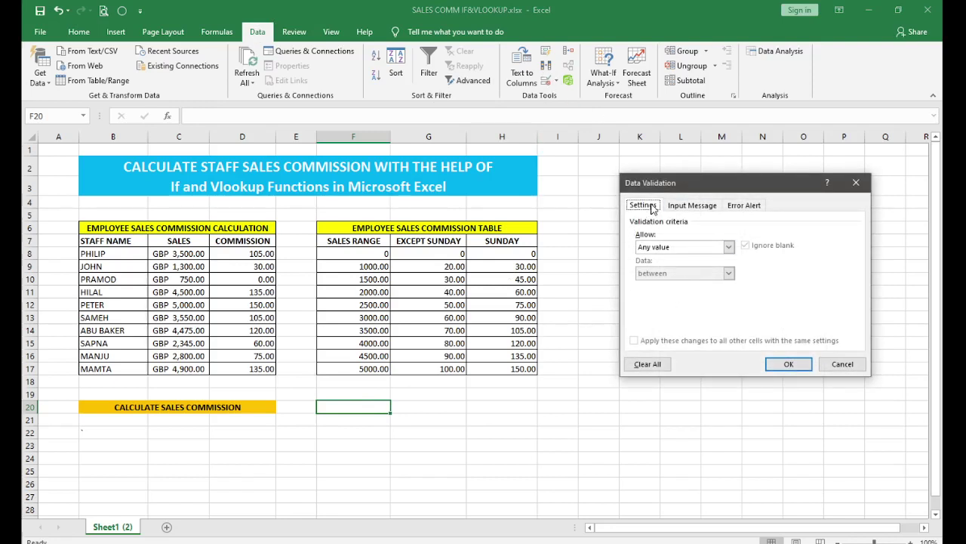
{"action": "left_click", "coordinate": [729, 248]}
{"action": "left_click", "coordinate": [644, 283]}
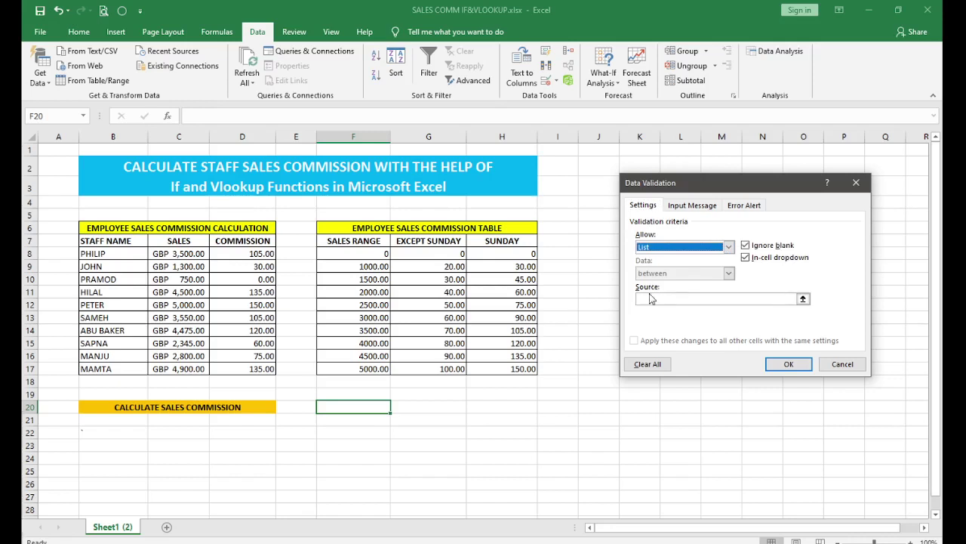
{"action": "left_click", "coordinate": [646, 299]}
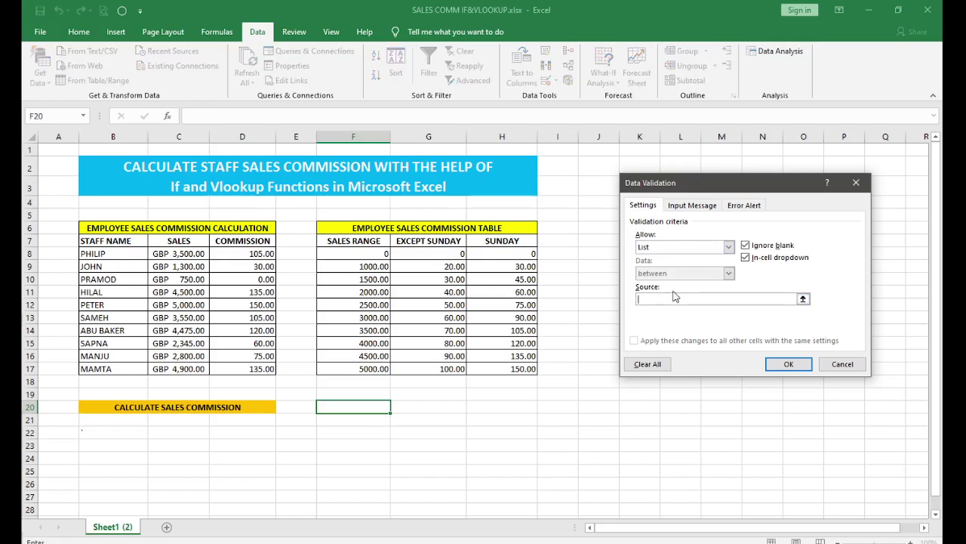
{"action": "type", "text": "SUNDAY,Ex"}
{"action": "left_click", "coordinate": [787, 364]}
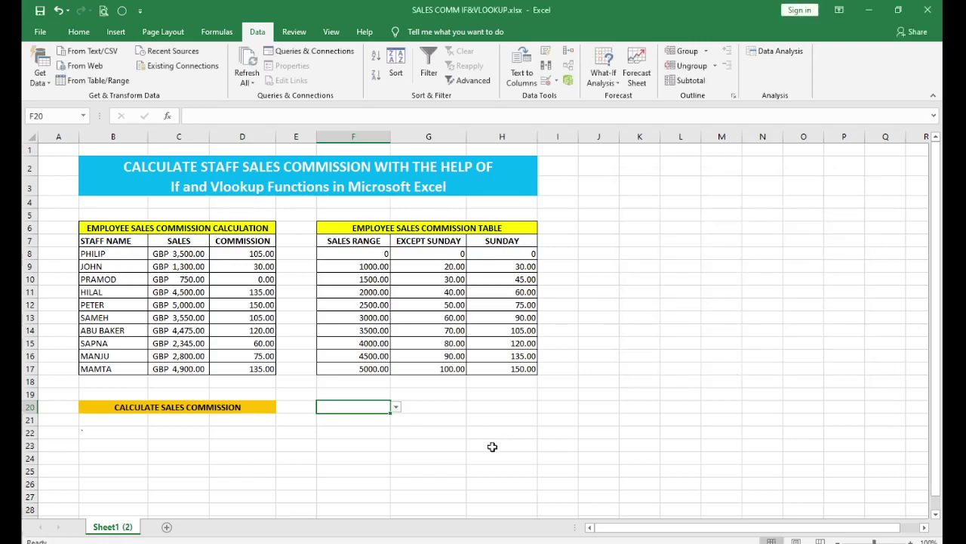
{"action": "left_click", "coordinate": [396, 407]}
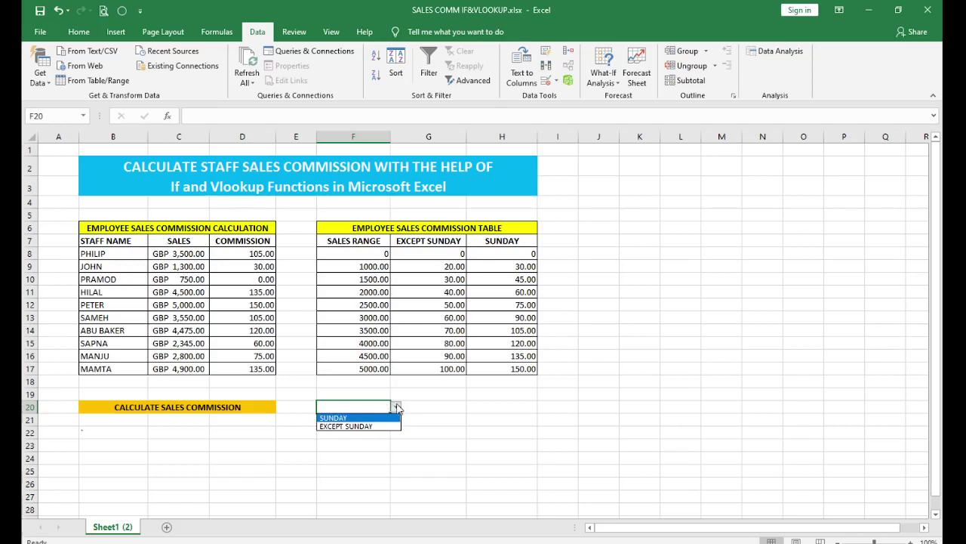
{"action": "left_click", "coordinate": [377, 405]}
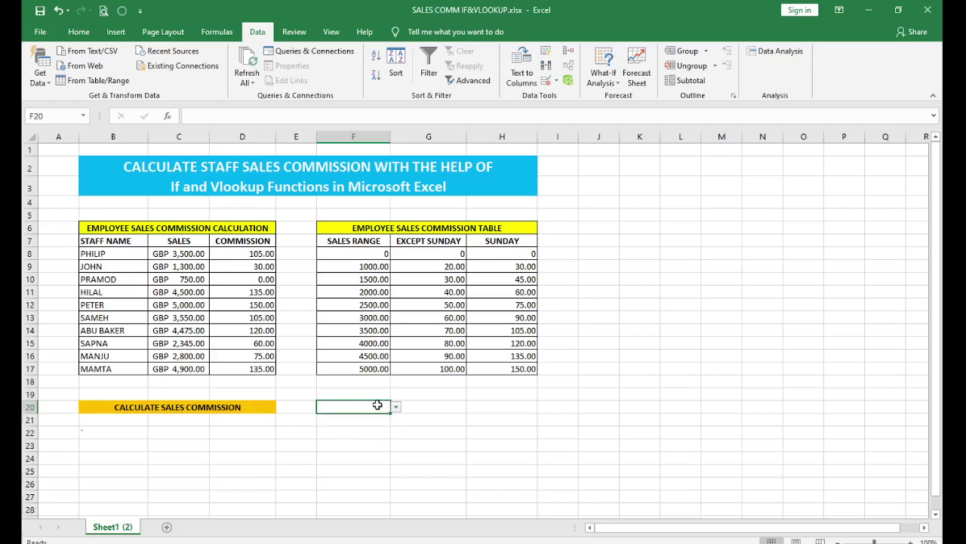
Clear all data validation settings from cell F20
{"action": "left_click", "coordinate": [547, 82]}
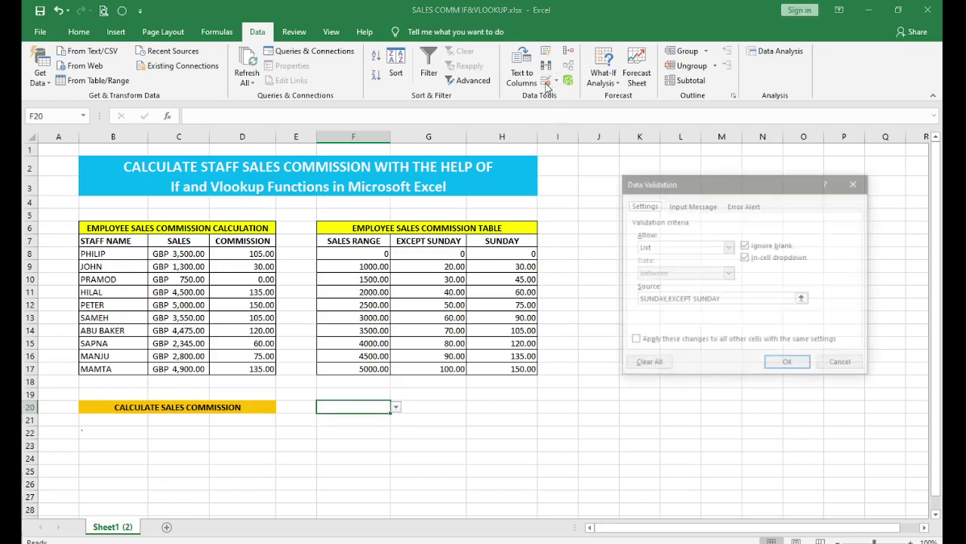
{"action": "left_click", "coordinate": [647, 365]}
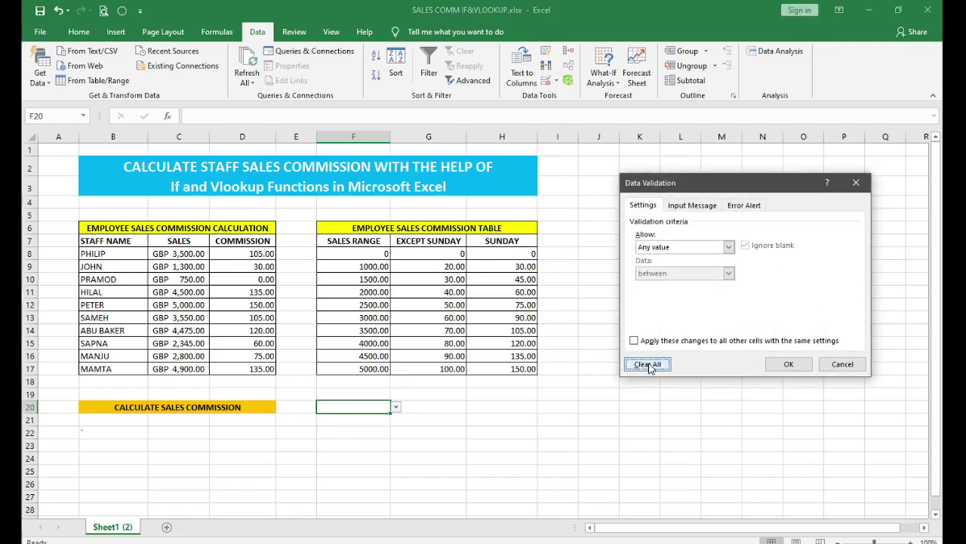
{"action": "left_click", "coordinate": [792, 364]}
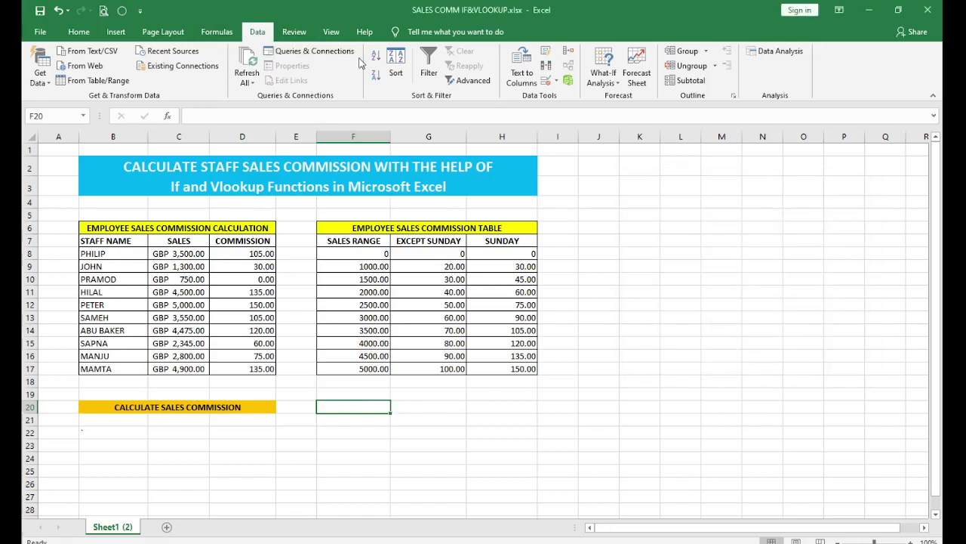
Add list data validation to cell F20 using the table headers in $G$7:$H$7 as its source
{"action": "left_click", "coordinate": [545, 80]}
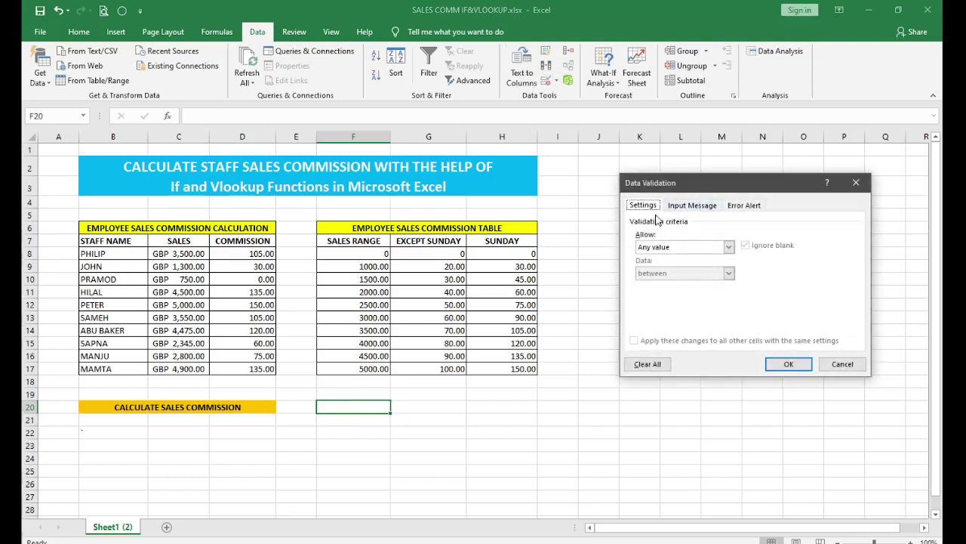
{"action": "left_click", "coordinate": [727, 248]}
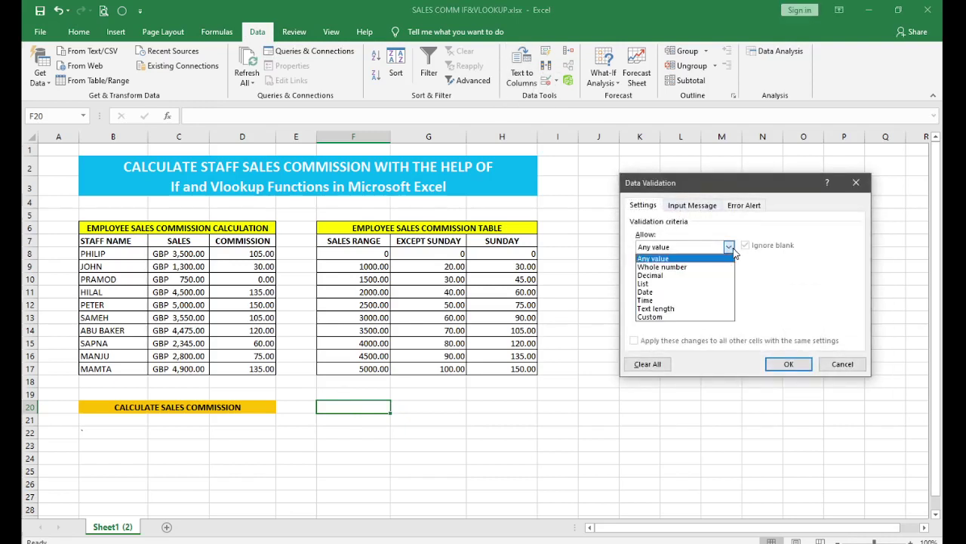
{"action": "left_click", "coordinate": [670, 294]}
{"action": "left_click", "coordinate": [667, 298]}
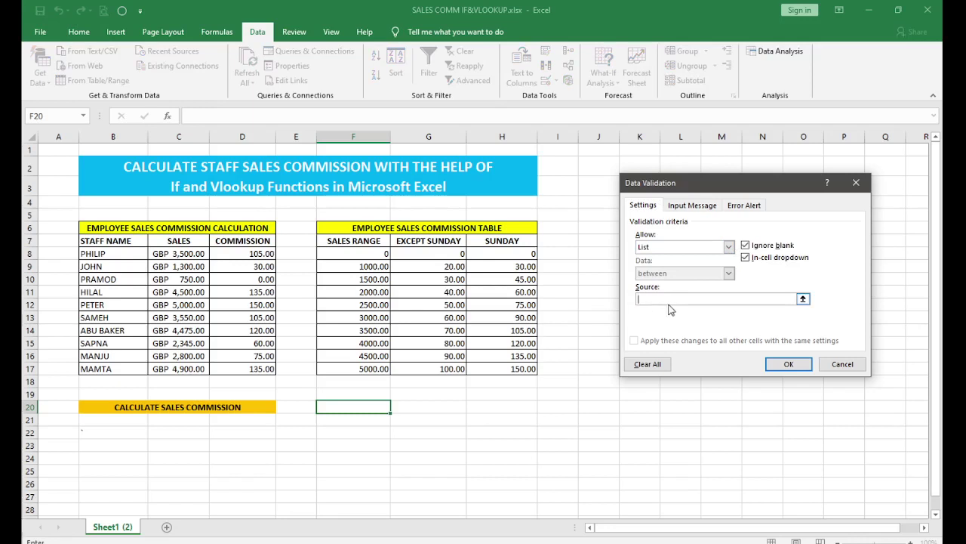
{"action": "left_click", "coordinate": [430, 241]}
{"action": "left_click_drag", "start_coordinate": [431, 242], "coordinate": [502, 241]}
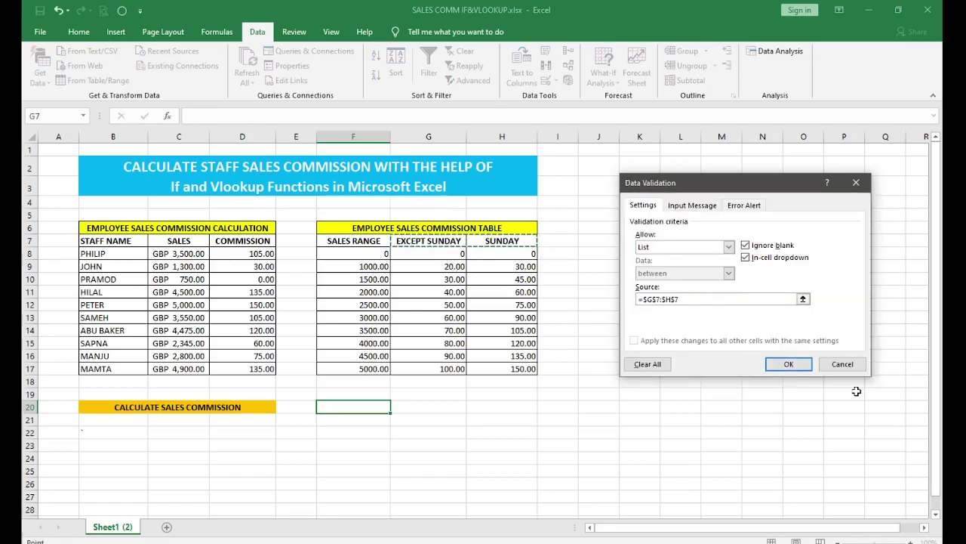
{"action": "left_click", "coordinate": [789, 364]}
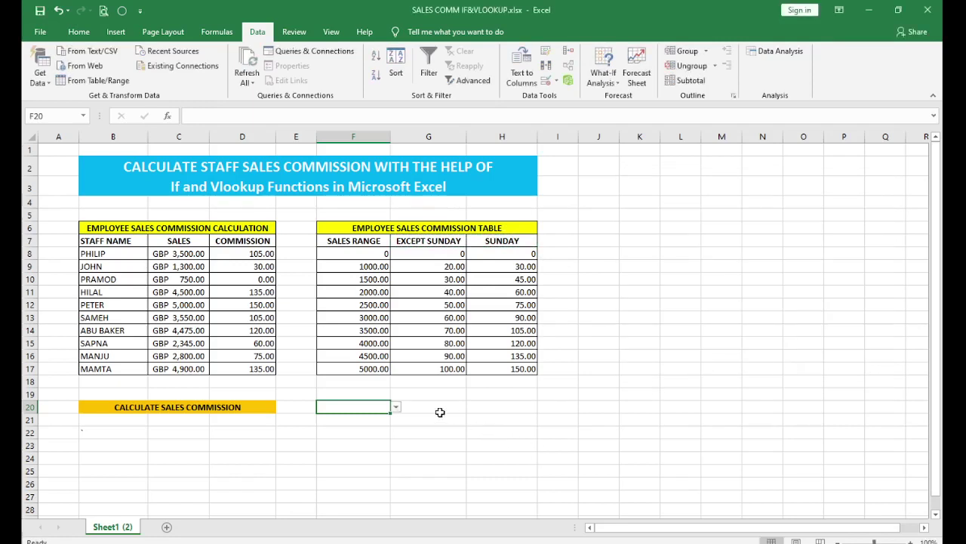
Try both dropdown choices in F20, SUNDAY and EXCEPT SUNDAY, and finish with SUNDAY selected
{"action": "left_click", "coordinate": [396, 407]}
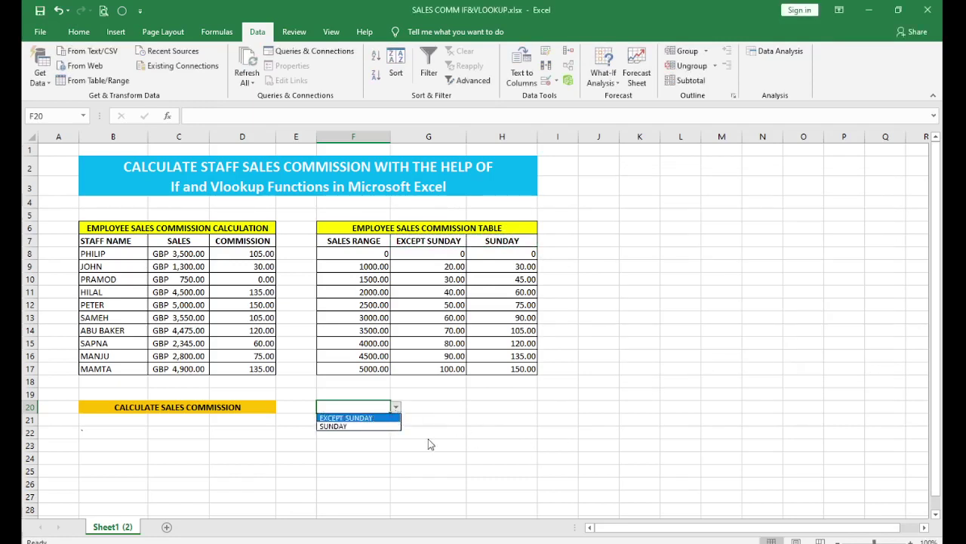
{"action": "left_click", "coordinate": [362, 426]}
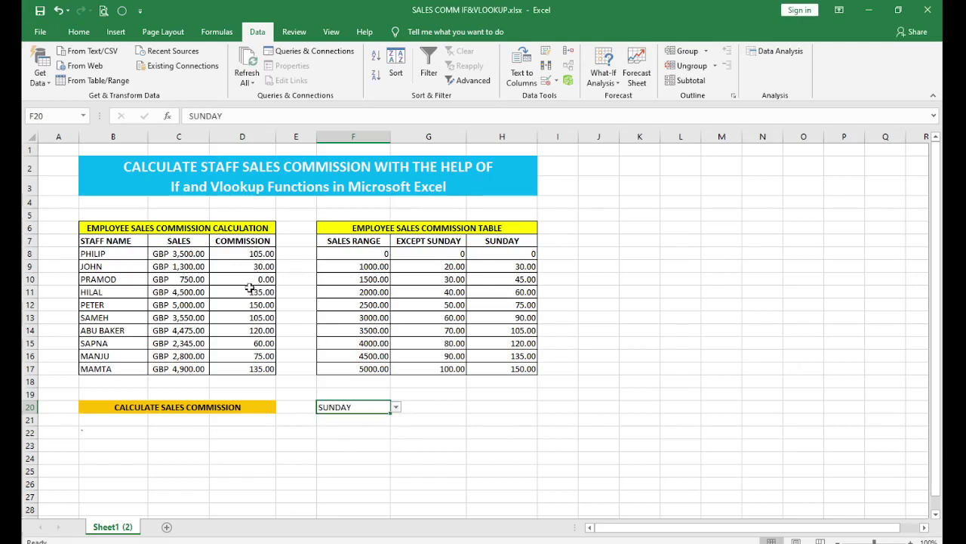
{"action": "left_click", "coordinate": [395, 407]}
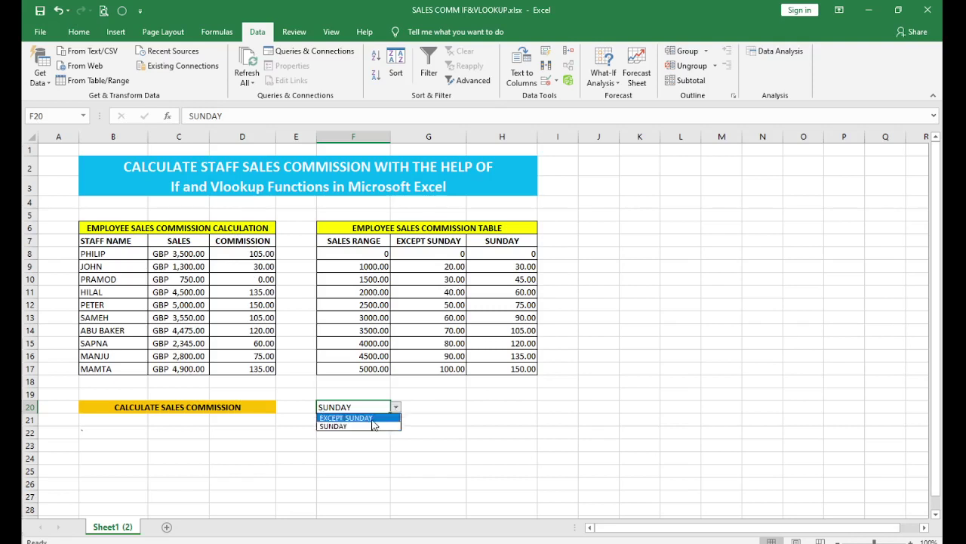
{"action": "left_click", "coordinate": [366, 419]}
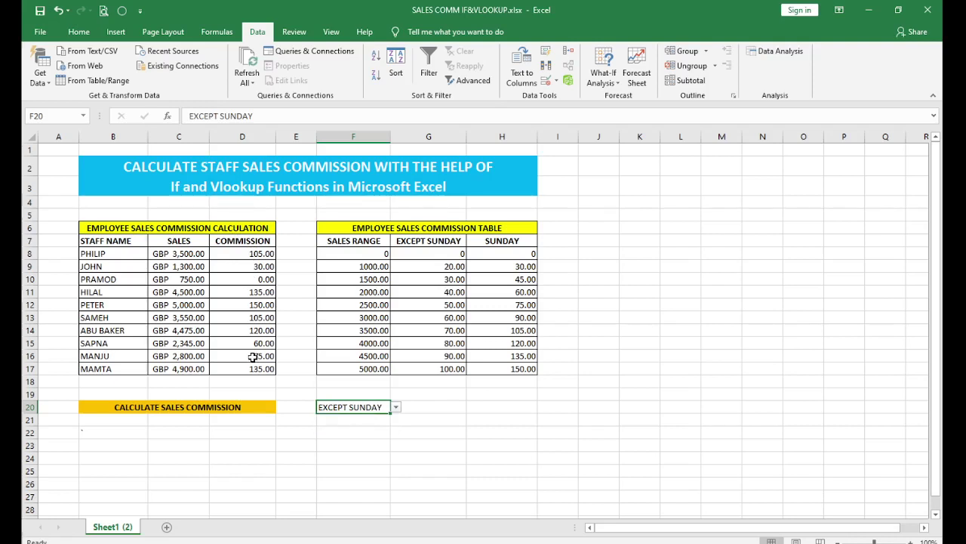
{"action": "left_click", "coordinate": [370, 420]}
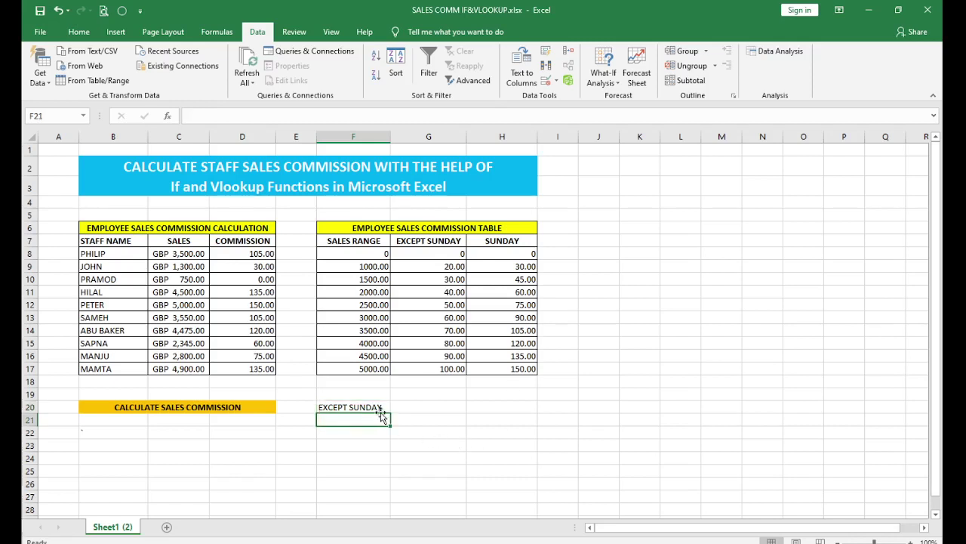
{"action": "left_click", "coordinate": [378, 408]}
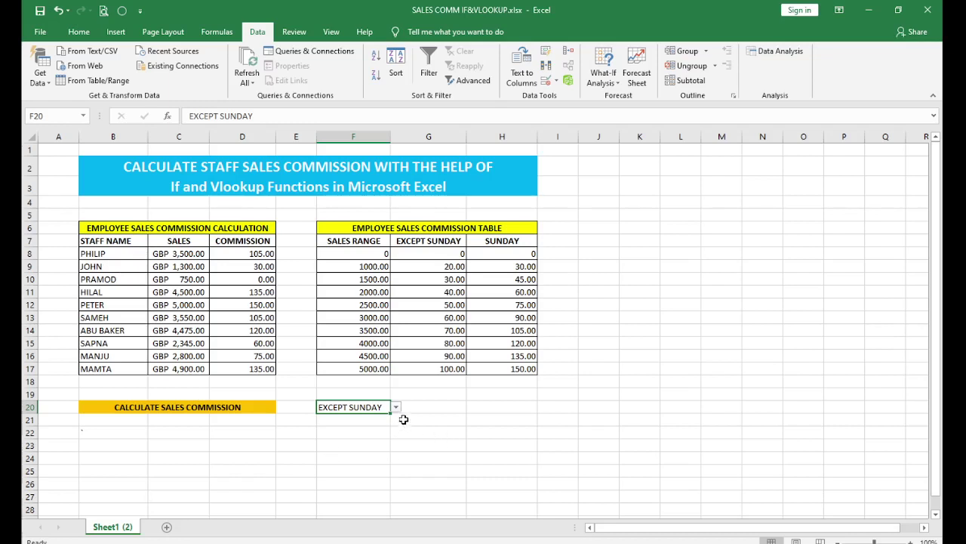
{"action": "left_click", "coordinate": [395, 407]}
{"action": "left_click", "coordinate": [369, 425]}
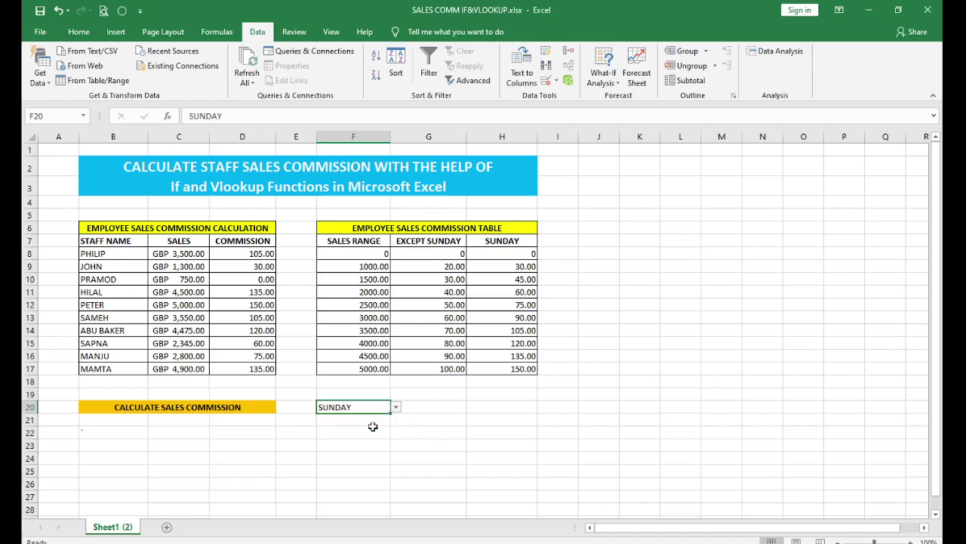
Clear the commission formulas in D8:D17 and start an IF function in D8 with the logical test F20="SUNDAY"
{"action": "left_click_drag", "start_coordinate": [258, 254], "coordinate": [258, 367]}
{"action": "key", "text": "Delete"}
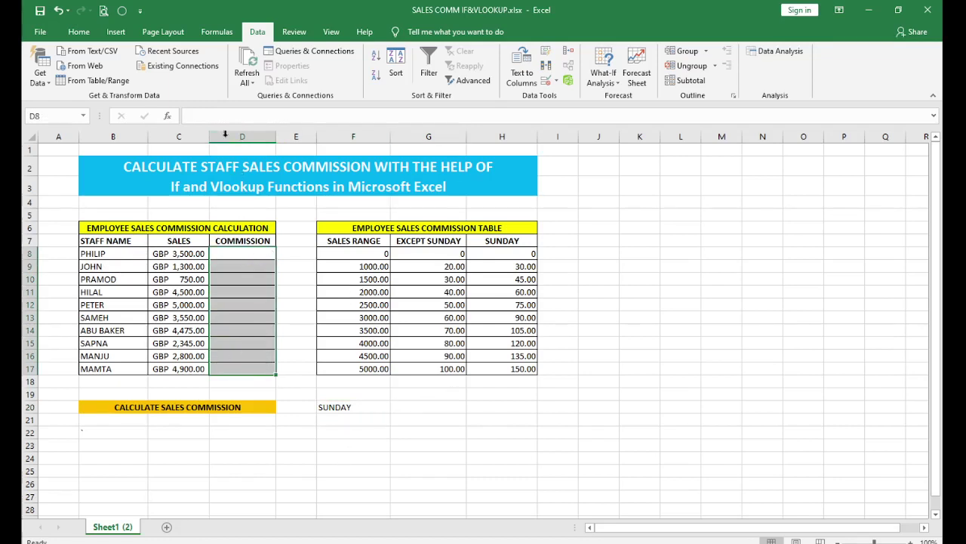
{"action": "left_click", "coordinate": [218, 31]}
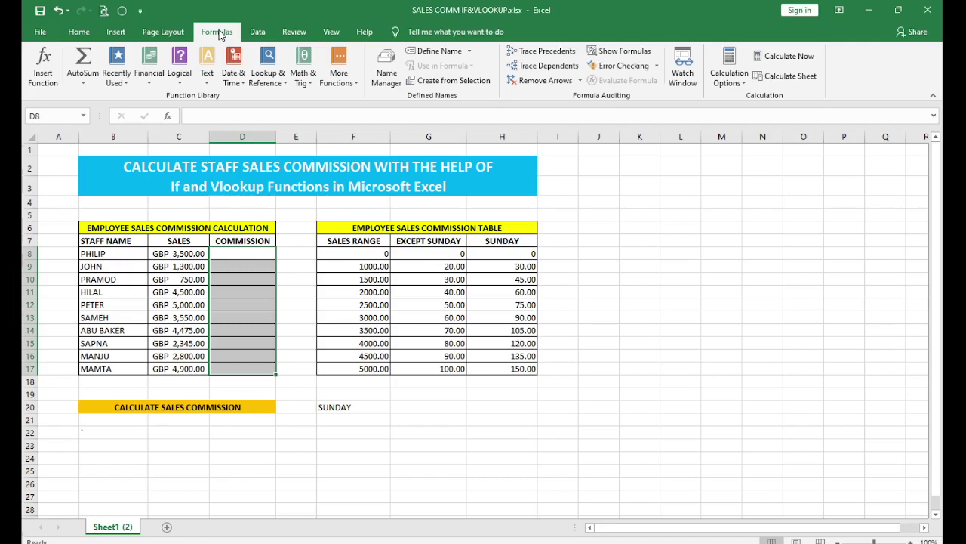
{"action": "left_click", "coordinate": [180, 72]}
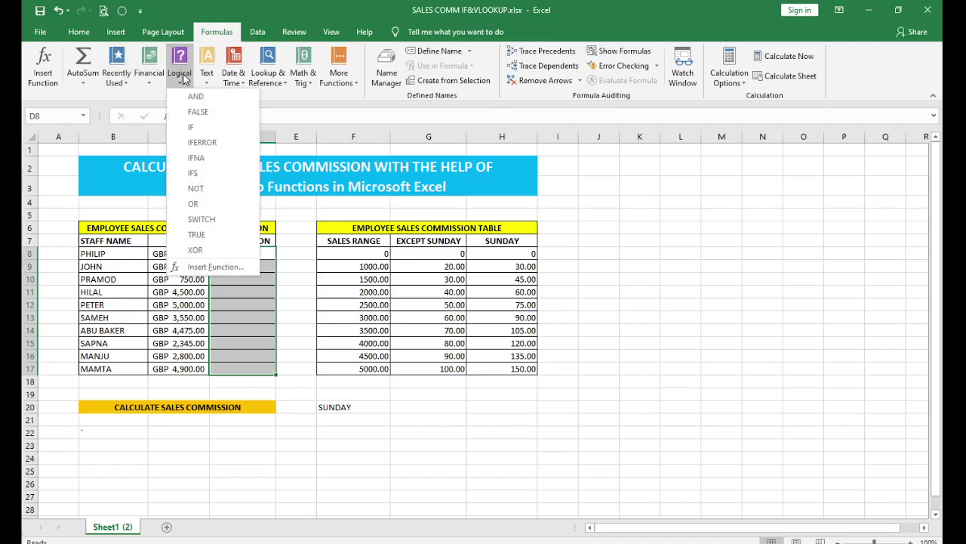
{"action": "left_click", "coordinate": [198, 128]}
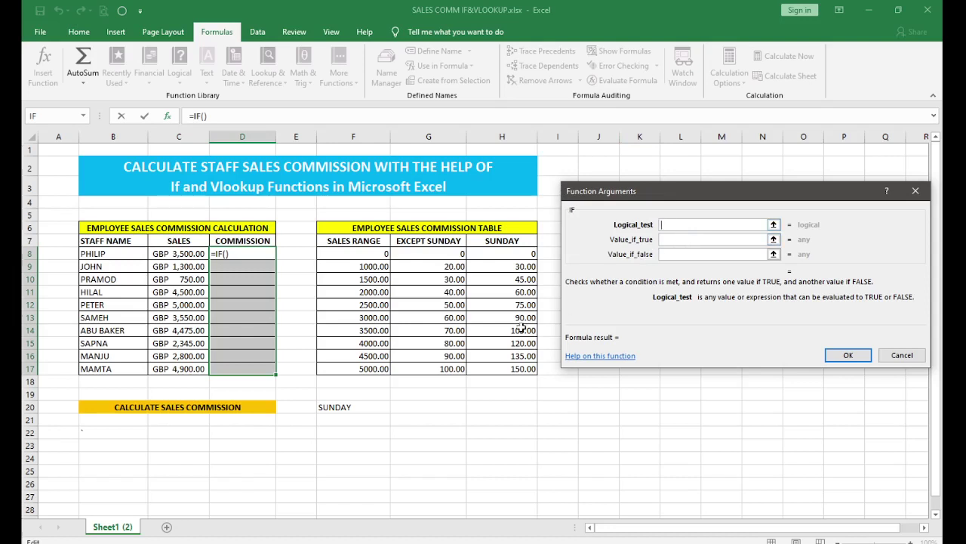
{"action": "left_click", "coordinate": [342, 407]}
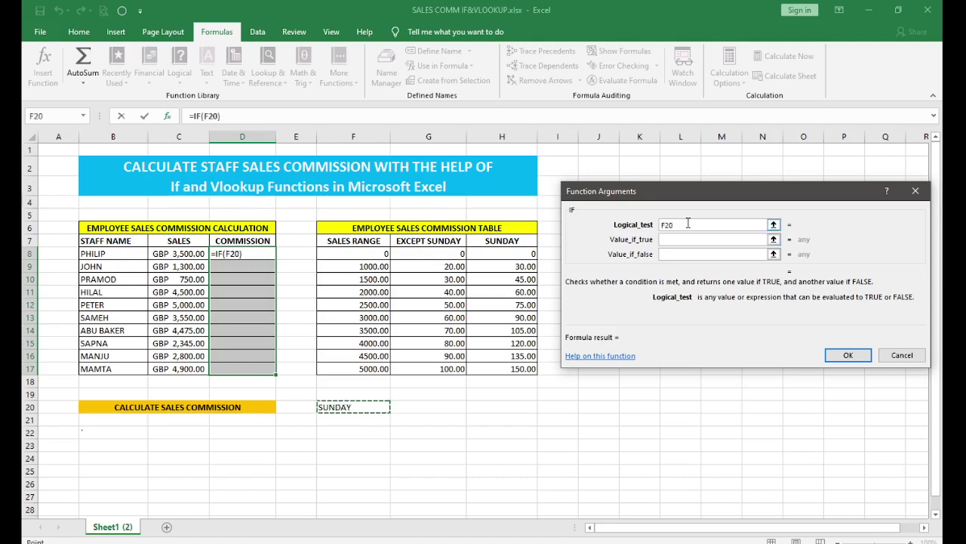
{"action": "type", "text": "="}
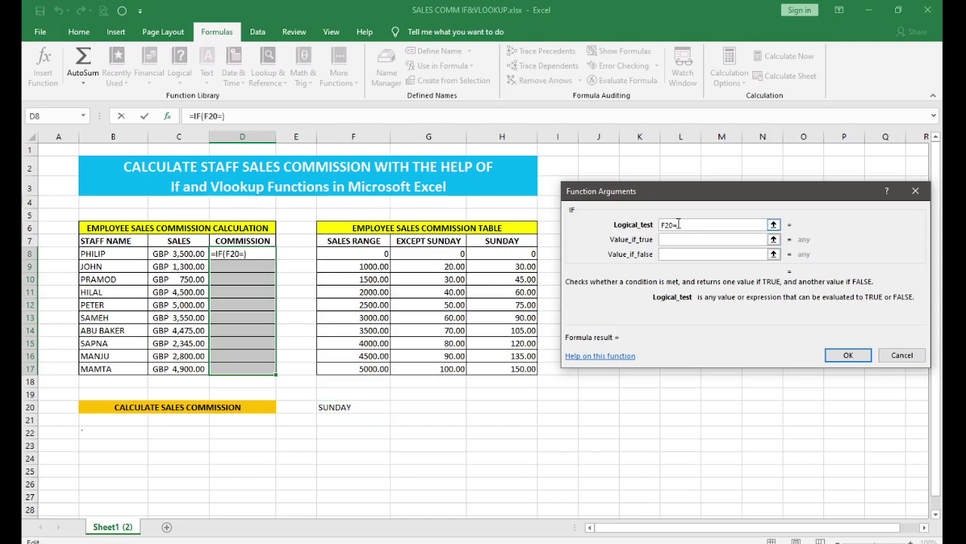
{"action": "type", "text": "\"SUNDAY\""}
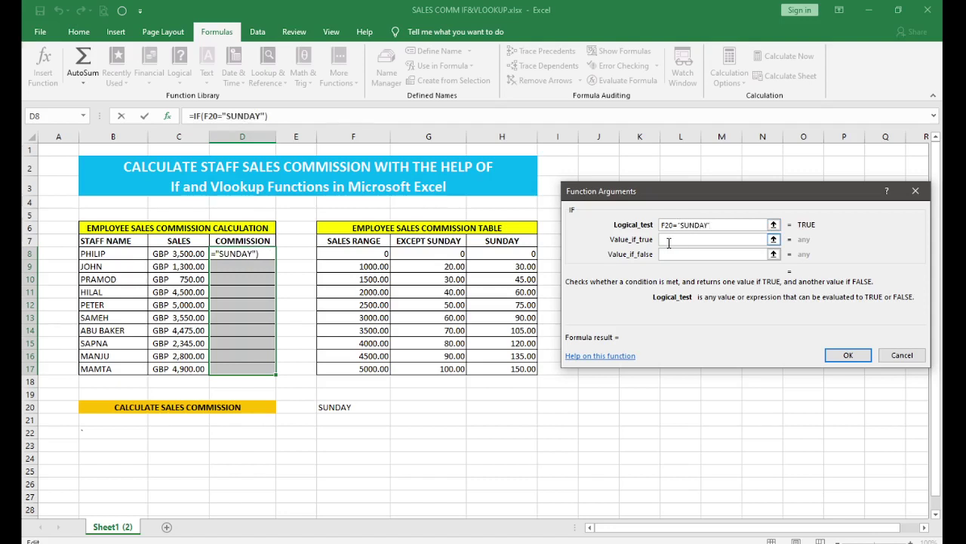
Nest a VLOOKUP as the IF function's true value, with lookup value C8 and absolute table array $F$7:$H$17
{"action": "left_click", "coordinate": [670, 240]}
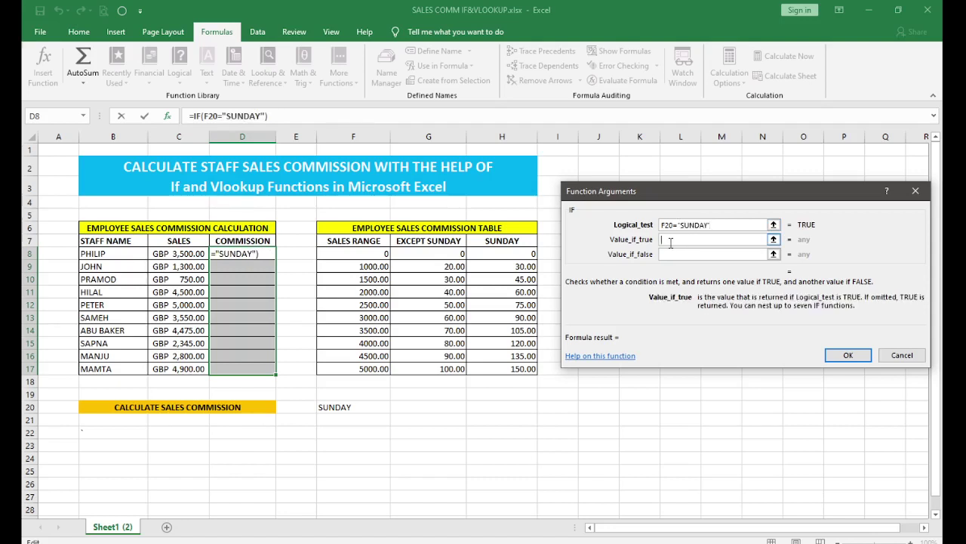
{"action": "type", "text": "VLOOKUP("}
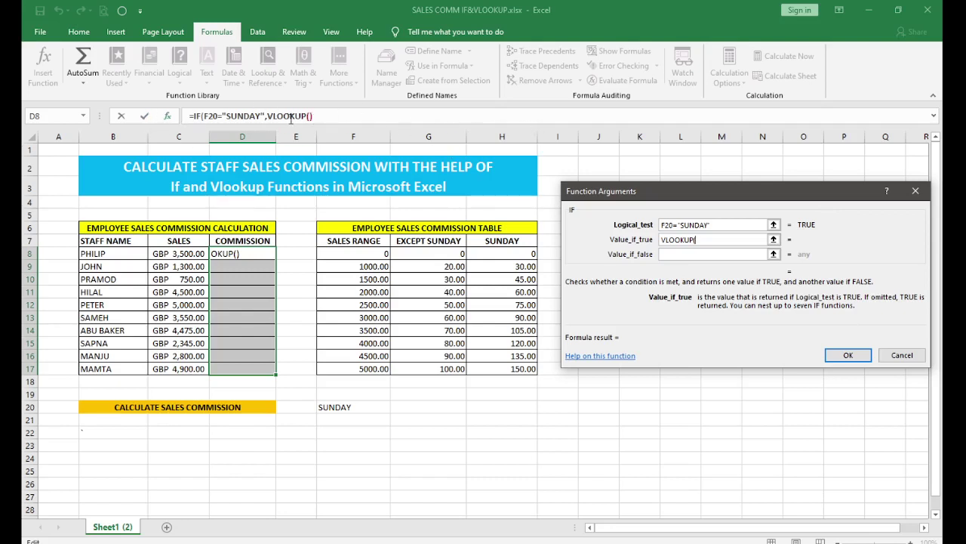
{"action": "left_click", "coordinate": [267, 115]}
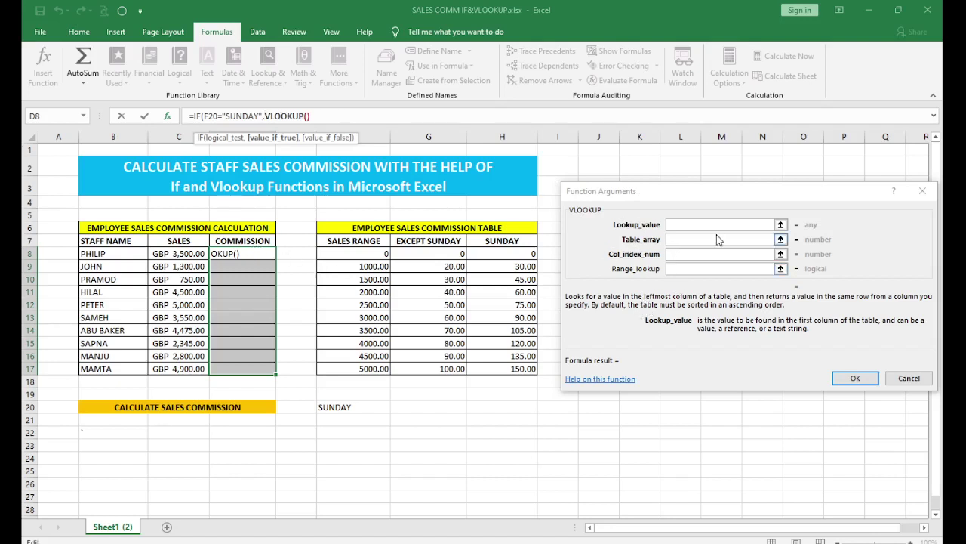
{"action": "left_click", "coordinate": [674, 224]}
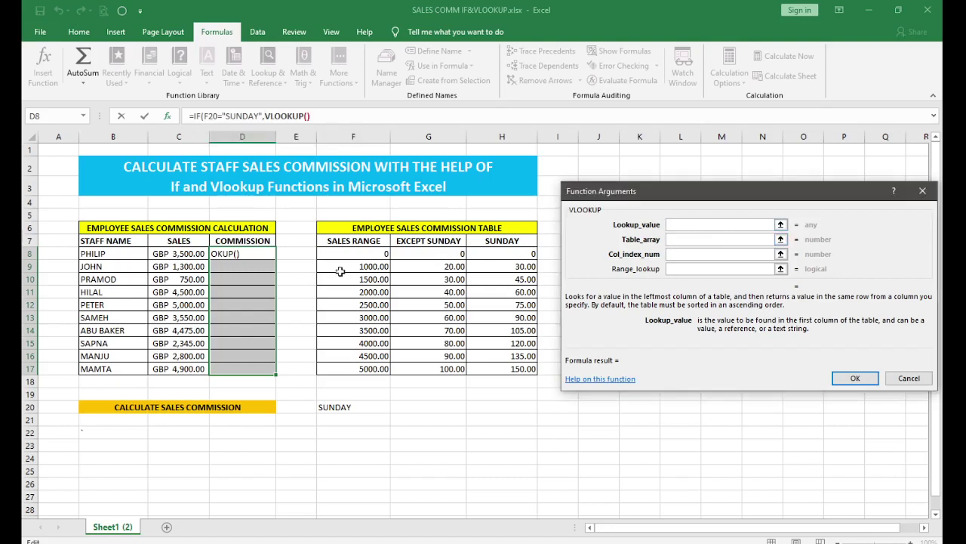
{"action": "left_click", "coordinate": [162, 253]}
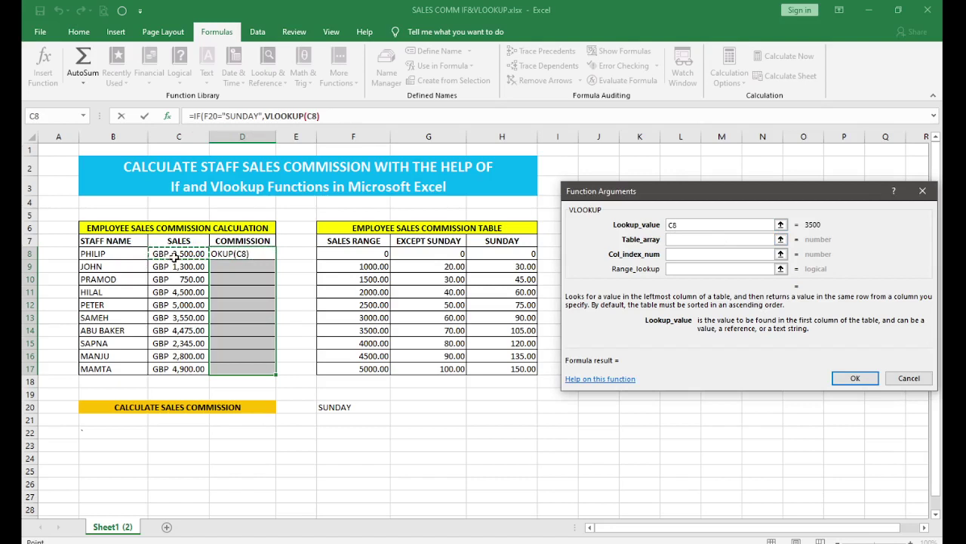
{"action": "left_click", "coordinate": [684, 240]}
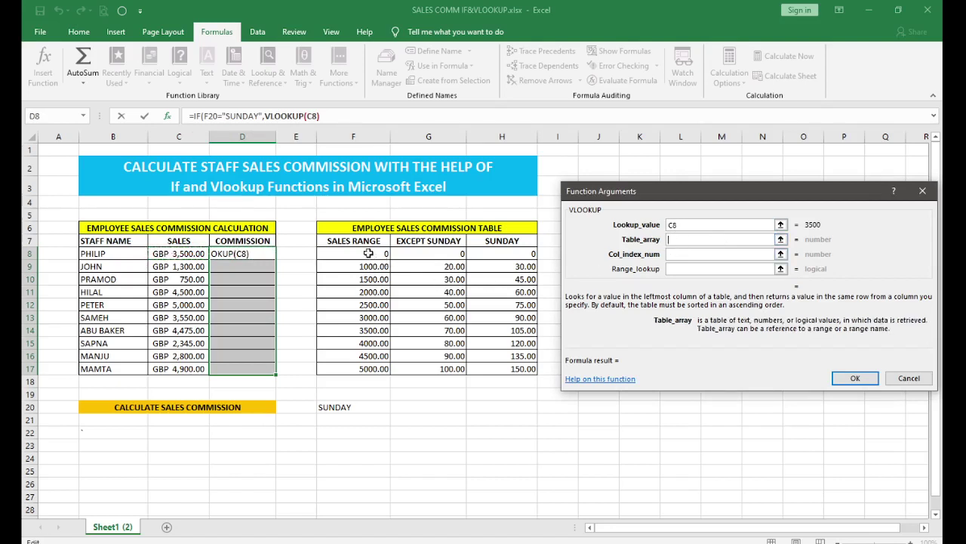
{"action": "left_click_drag", "start_coordinate": [340, 240], "coordinate": [522, 370]}
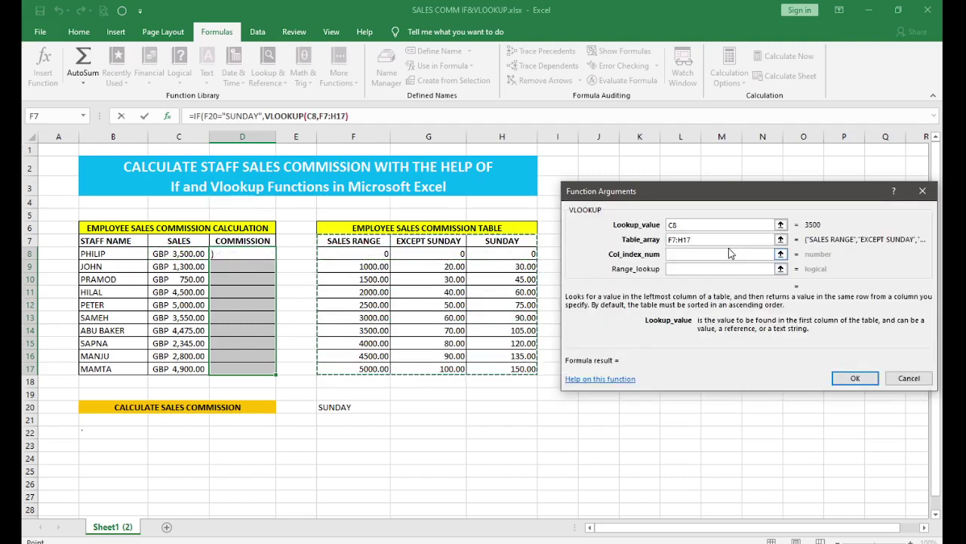
{"action": "key", "text": "F4"}
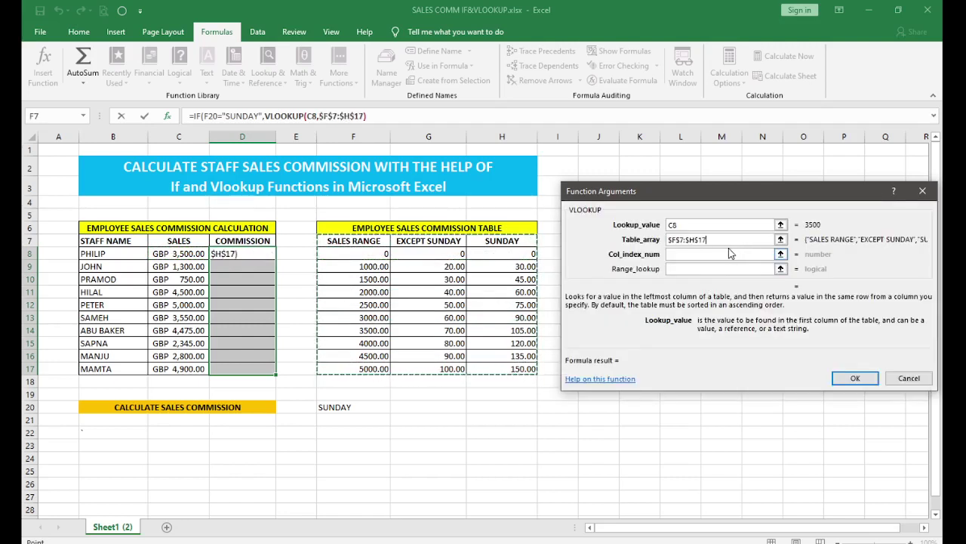
Set the nested VLOOKUP's column index number to 3 and its range lookup to 1
{"action": "left_click", "coordinate": [670, 255]}
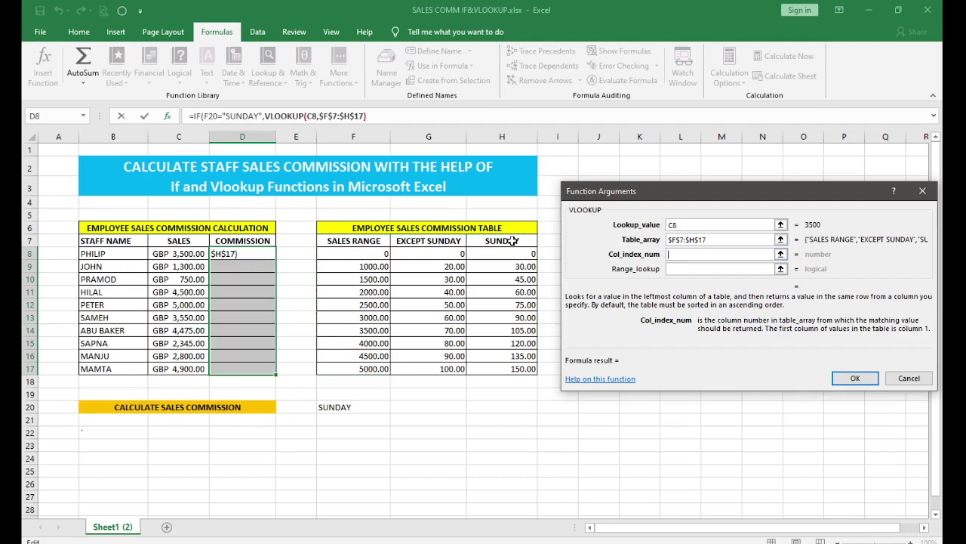
{"action": "type", "text": "3"}
{"action": "left_click", "coordinate": [674, 270]}
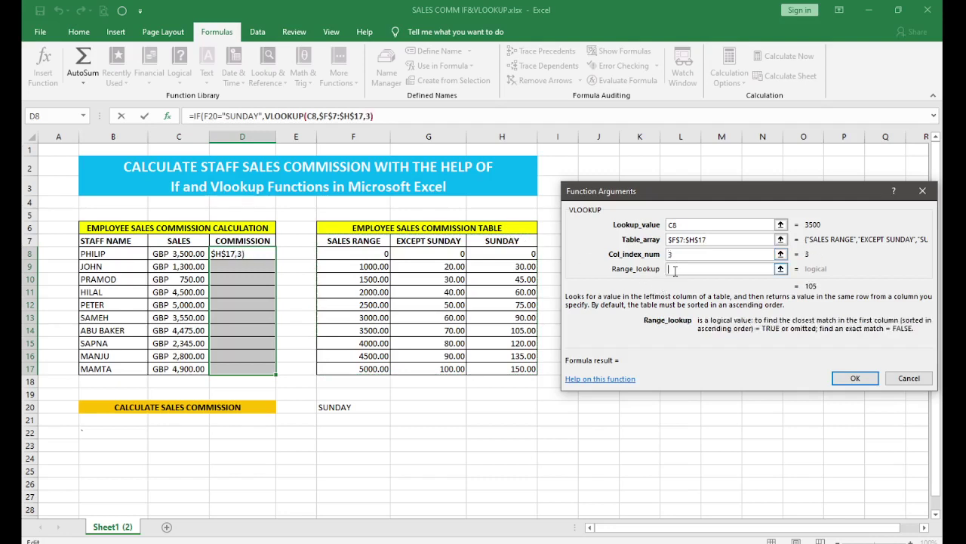
{"action": "type", "text": "1"}
Copy the VLOOKUP into the IF function's false value, change its column index to 2, and complete the D8 formula
{"action": "left_click", "coordinate": [195, 116]}
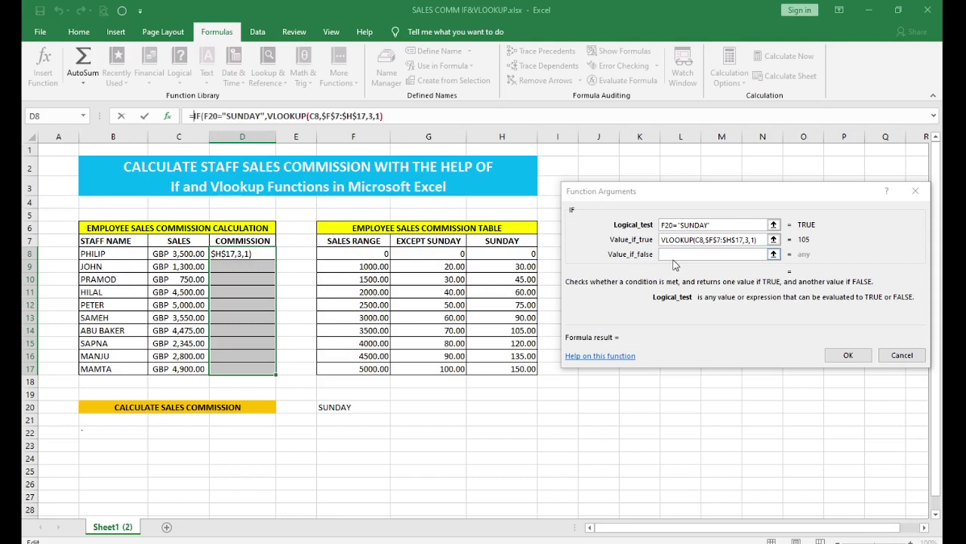
{"action": "left_click_drag", "start_coordinate": [757, 239], "coordinate": [668, 238]}
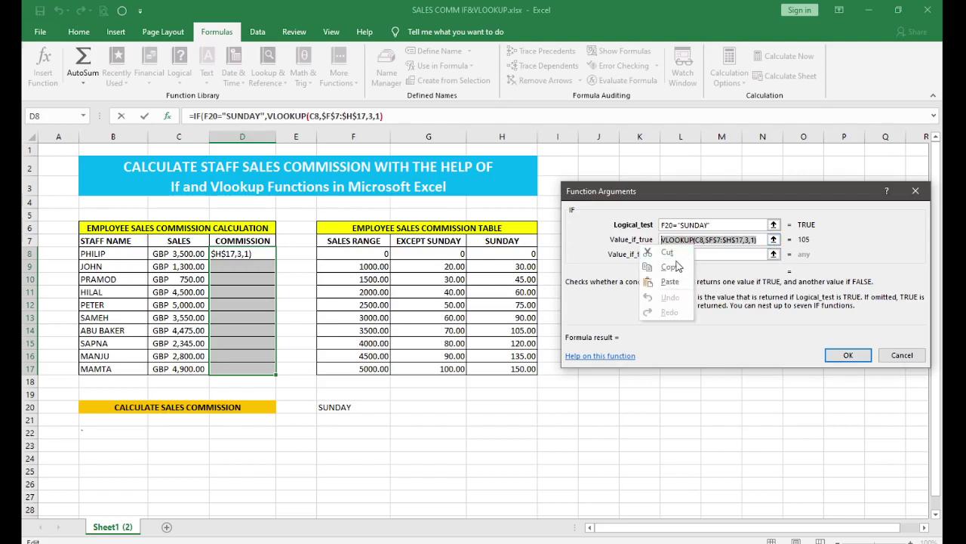
{"action": "left_click", "coordinate": [674, 254]}
{"action": "right_click", "coordinate": [673, 255]}
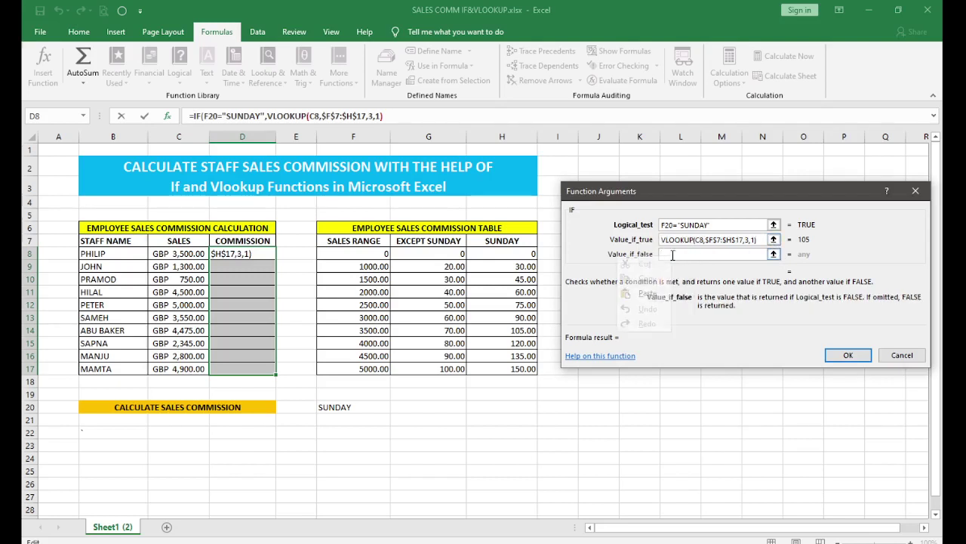
{"action": "left_click", "coordinate": [657, 293]}
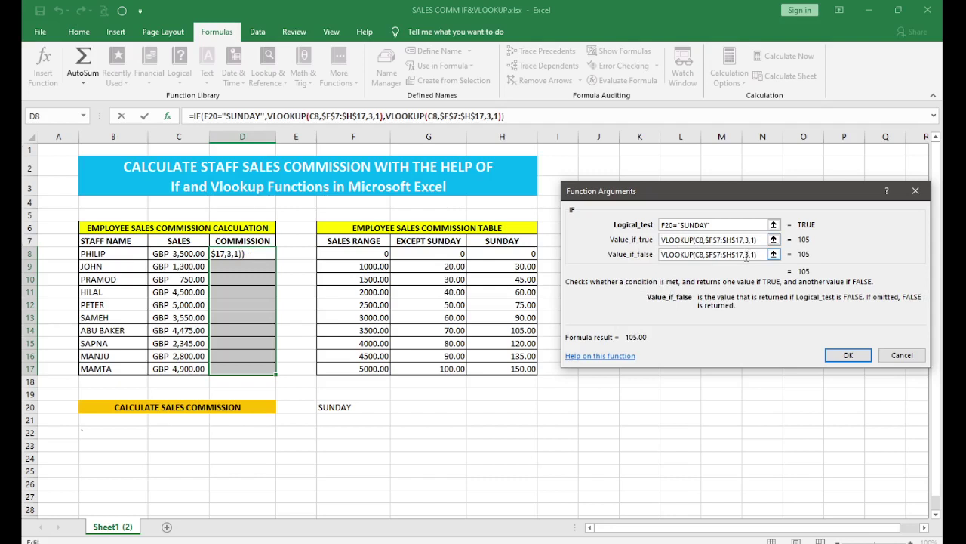
{"action": "key", "text": "BackSpace"}
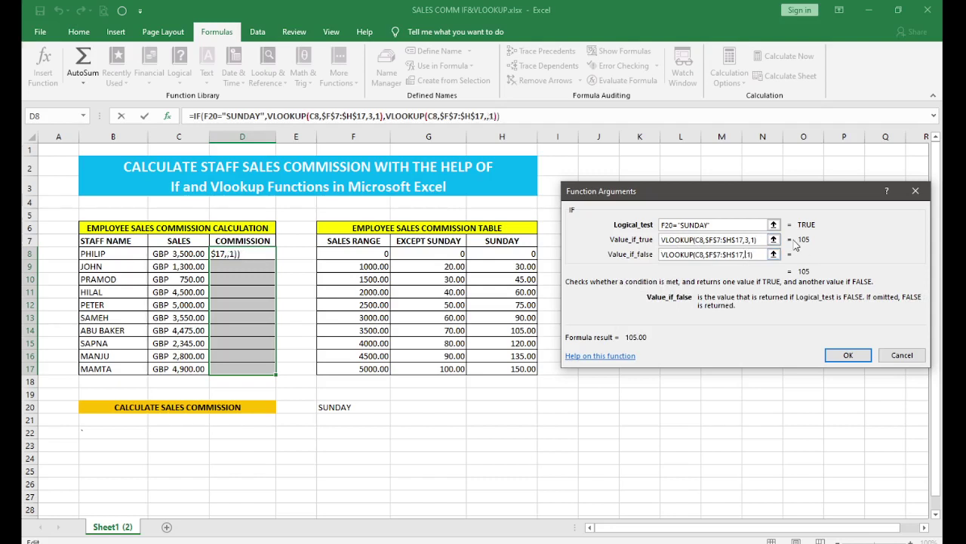
{"action": "type", "text": "2"}
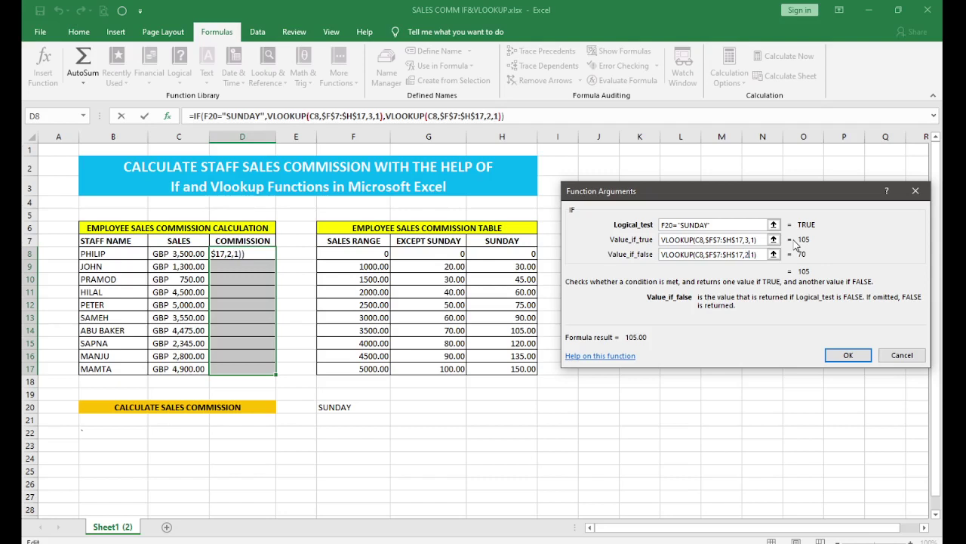
{"action": "left_click", "coordinate": [848, 355]}
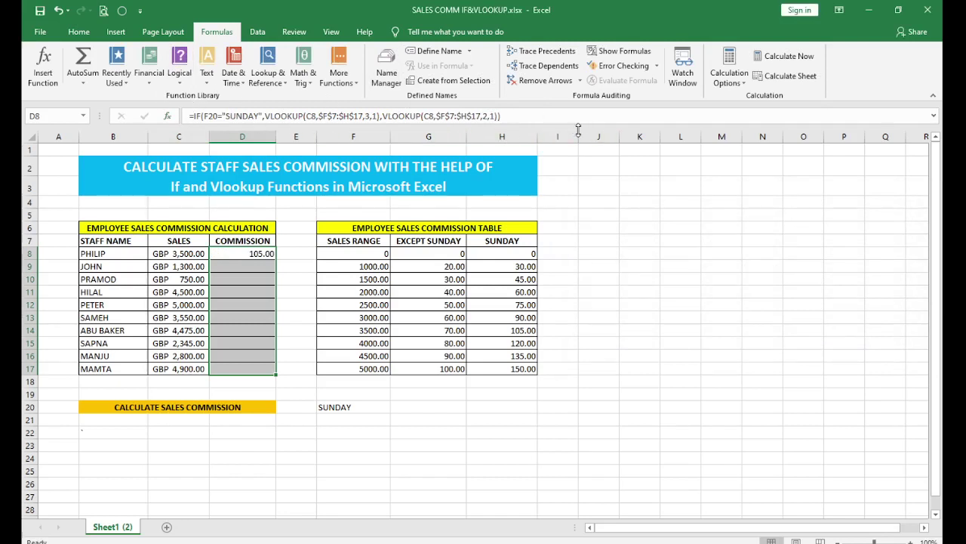
Fill the commission formula from D8 down to D17 and check the copied formula in D9
{"action": "left_click", "coordinate": [259, 253]}
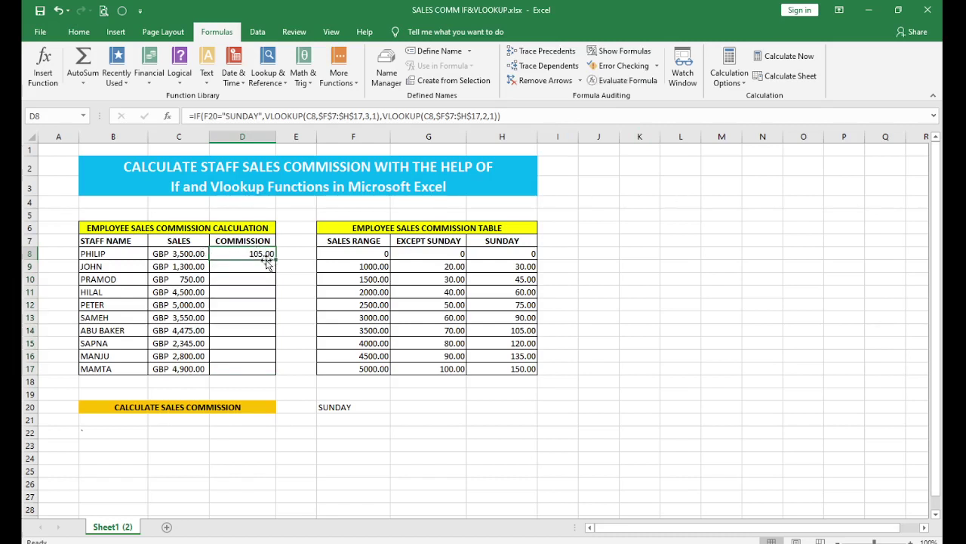
{"action": "left_click", "coordinate": [351, 409]}
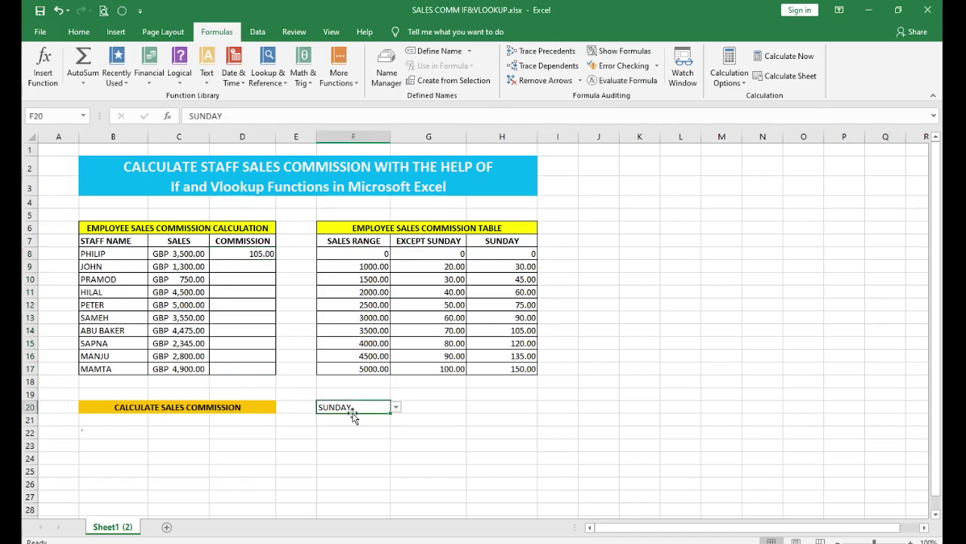
{"action": "left_click", "coordinate": [258, 254]}
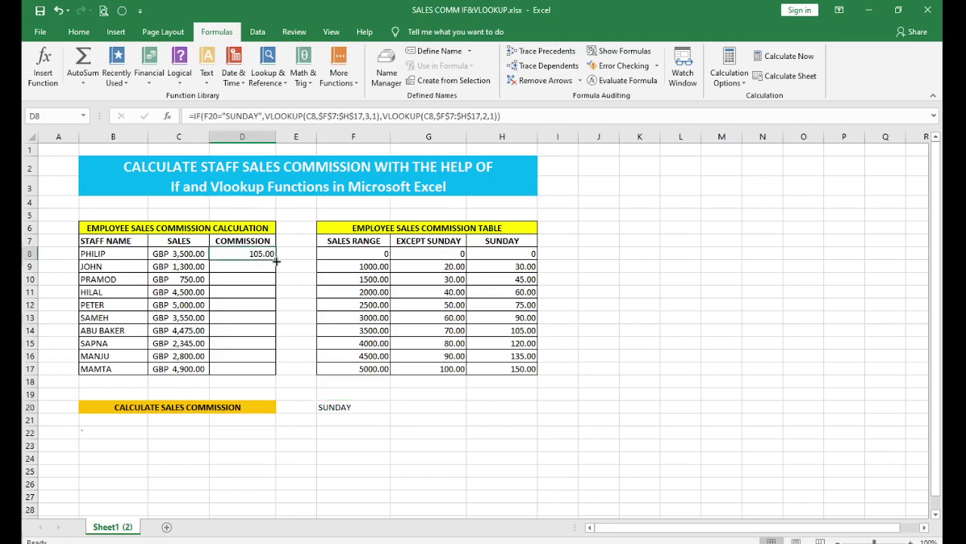
{"action": "left_click_drag", "start_coordinate": [277, 260], "coordinate": [271, 370]}
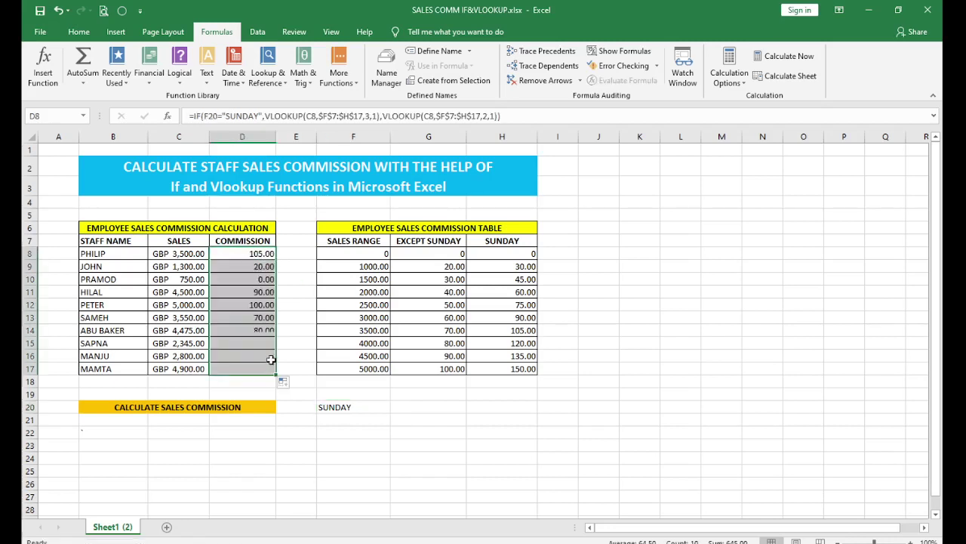
{"action": "left_click", "coordinate": [248, 270]}
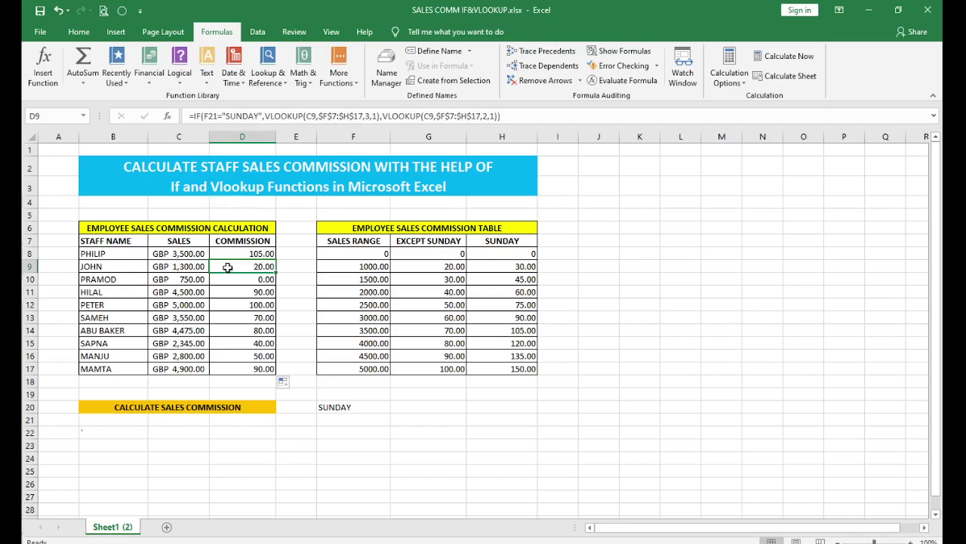
{"action": "left_click", "coordinate": [116, 357]}
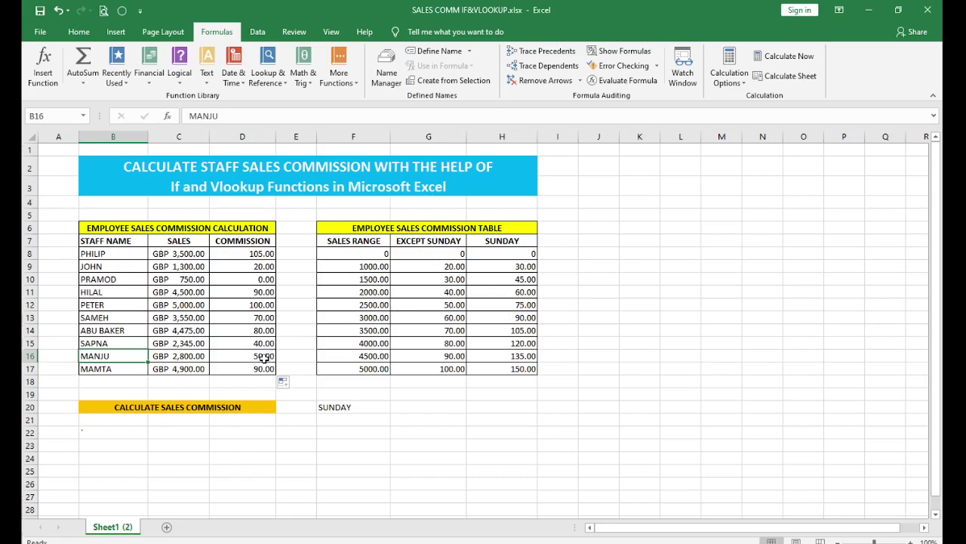
Make the F20 reference in the D8 formula's logical test absolute as $F$20
{"action": "left_click", "coordinate": [246, 255]}
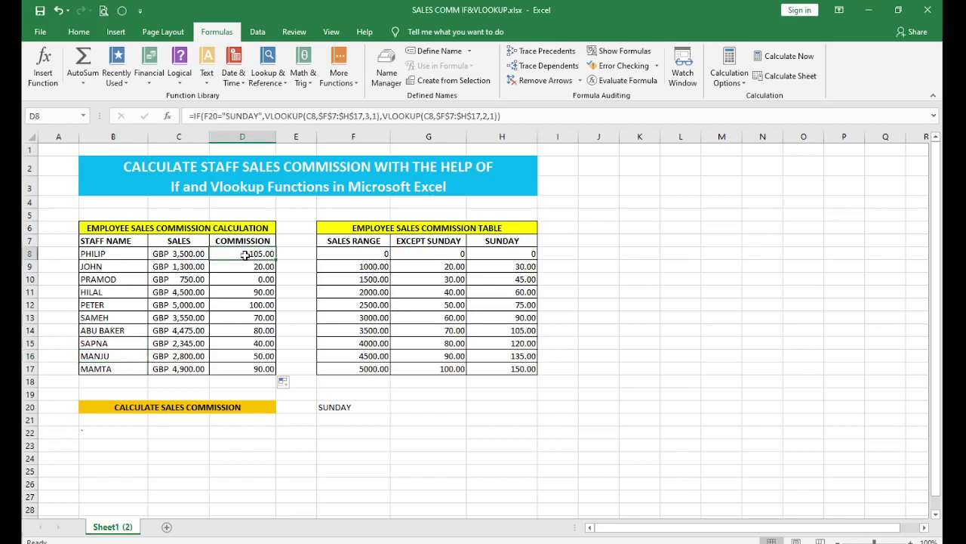
{"action": "left_click", "coordinate": [194, 115]}
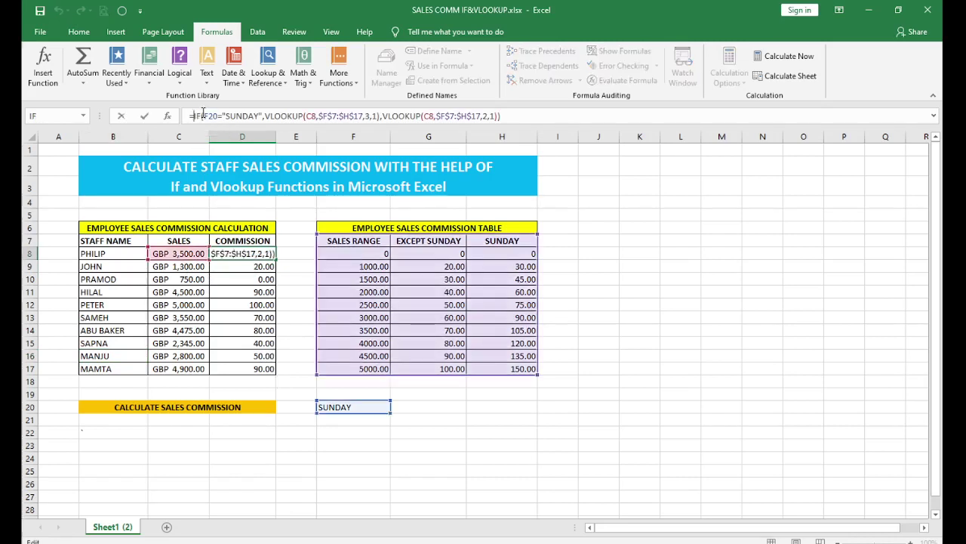
{"action": "left_click", "coordinate": [204, 115]}
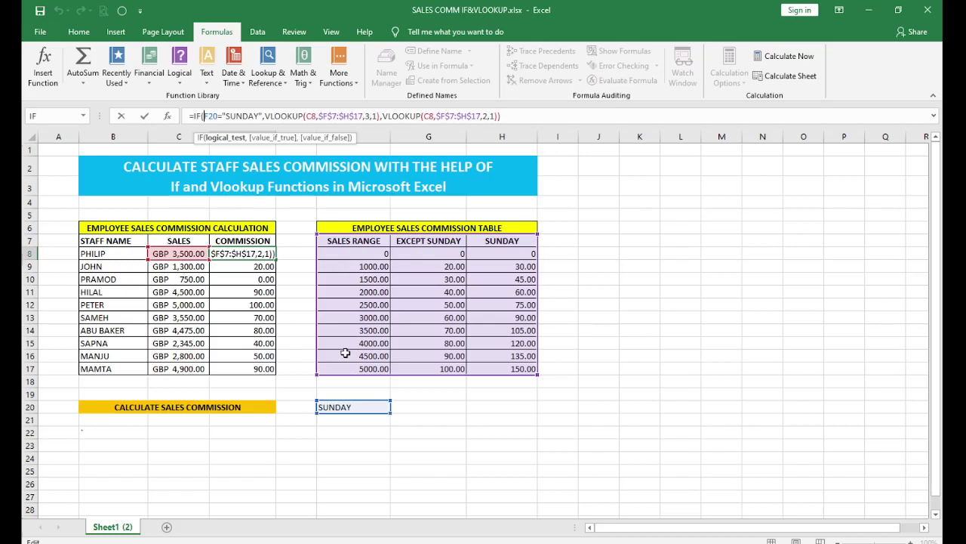
{"action": "key", "text": "F4"}
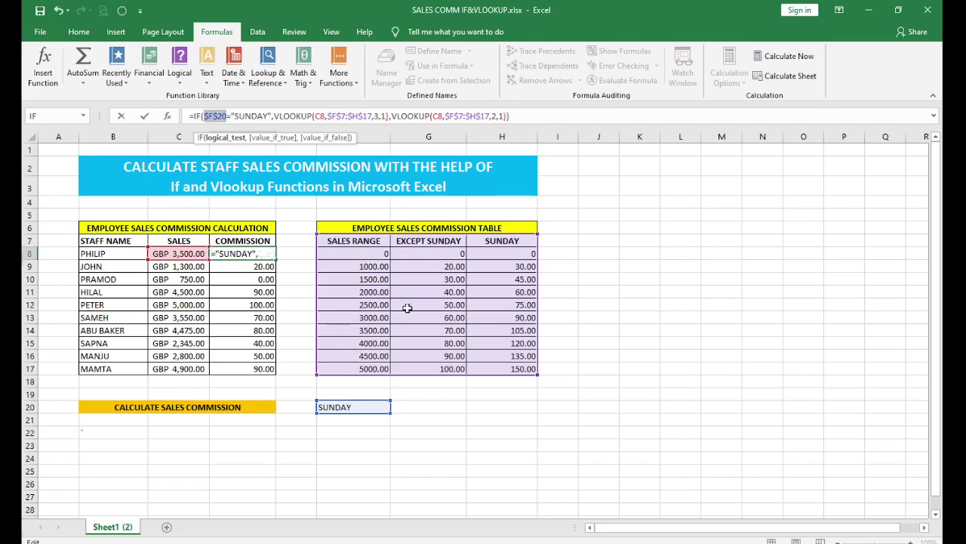
{"action": "key", "text": "Return"}
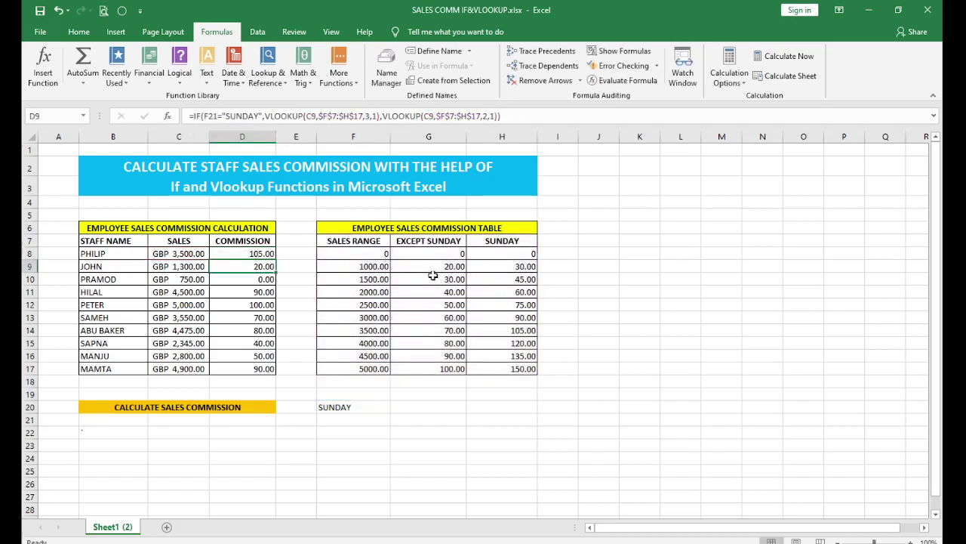
Fill the corrected formula from D8 down to D17 and check the commissions against the SUNDAY rates
{"action": "left_click", "coordinate": [245, 255]}
{"action": "left_click_drag", "start_coordinate": [275, 260], "coordinate": [271, 373]}
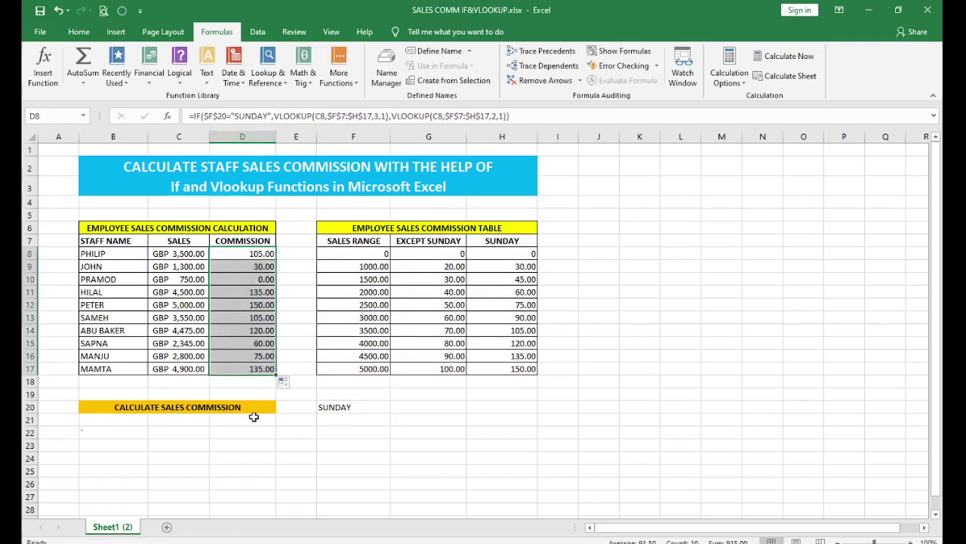
{"action": "left_click", "coordinate": [247, 320]}
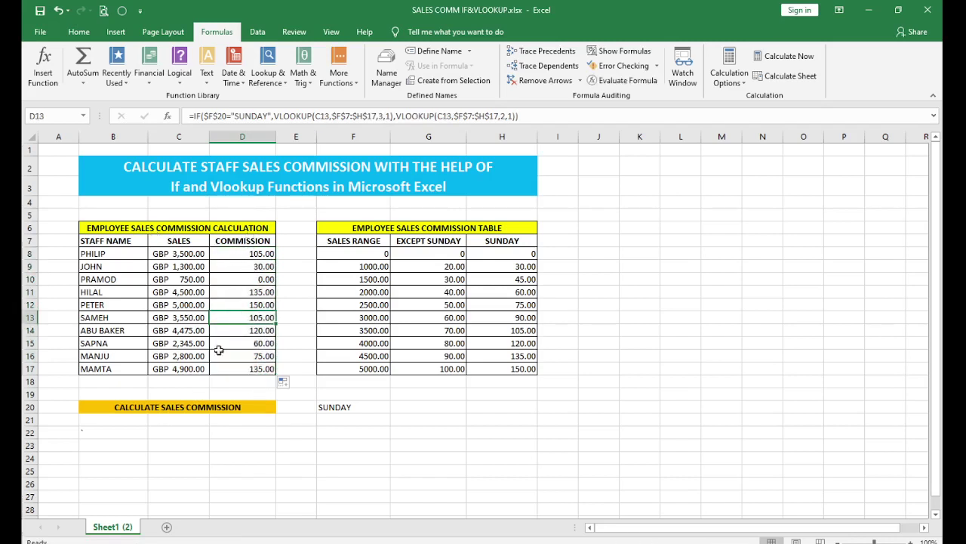
{"action": "left_click", "coordinate": [97, 293]}
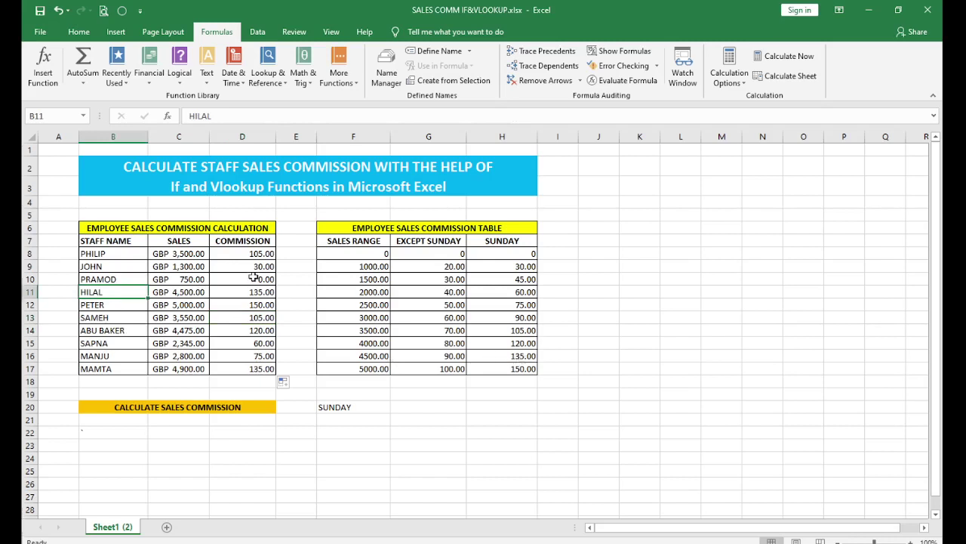
{"action": "left_click", "coordinate": [105, 356]}
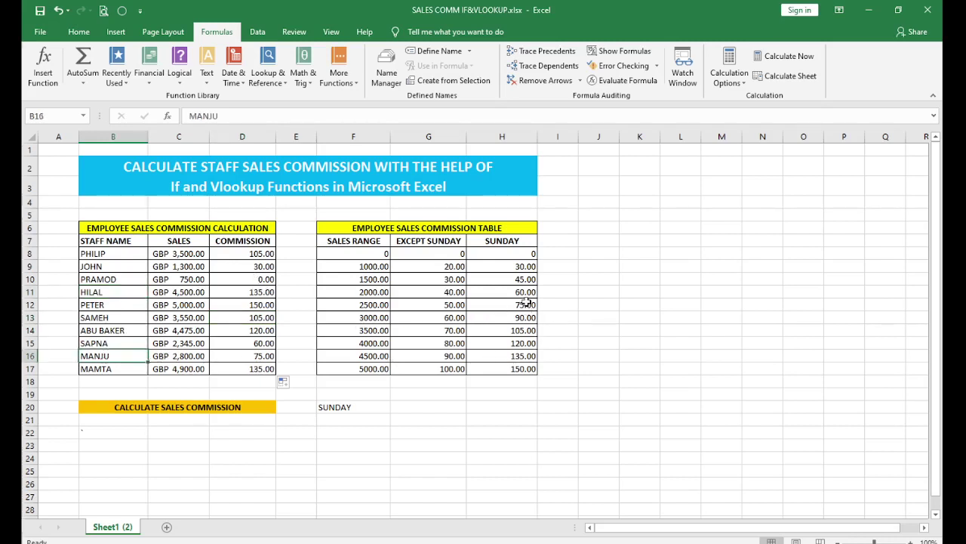
Choose EXCEPT SUNDAY in the F20 dropdown and review the staff commissions in the calculation table
{"action": "left_click", "coordinate": [353, 407]}
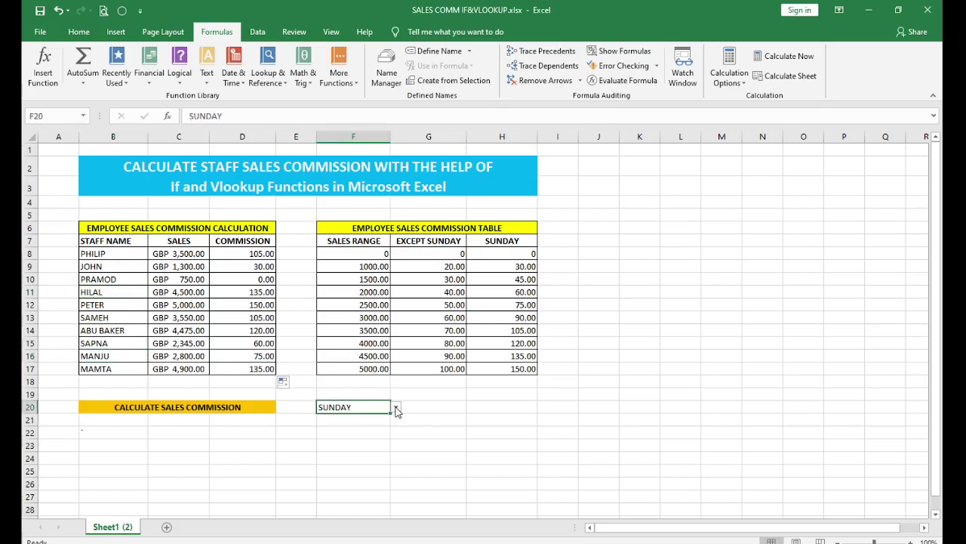
{"action": "left_click", "coordinate": [395, 408]}
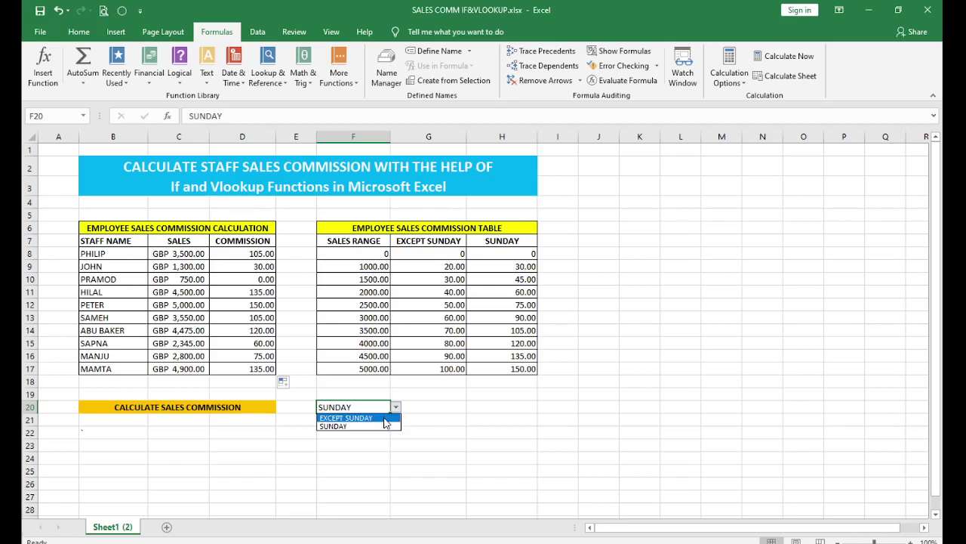
{"action": "left_click", "coordinate": [384, 418]}
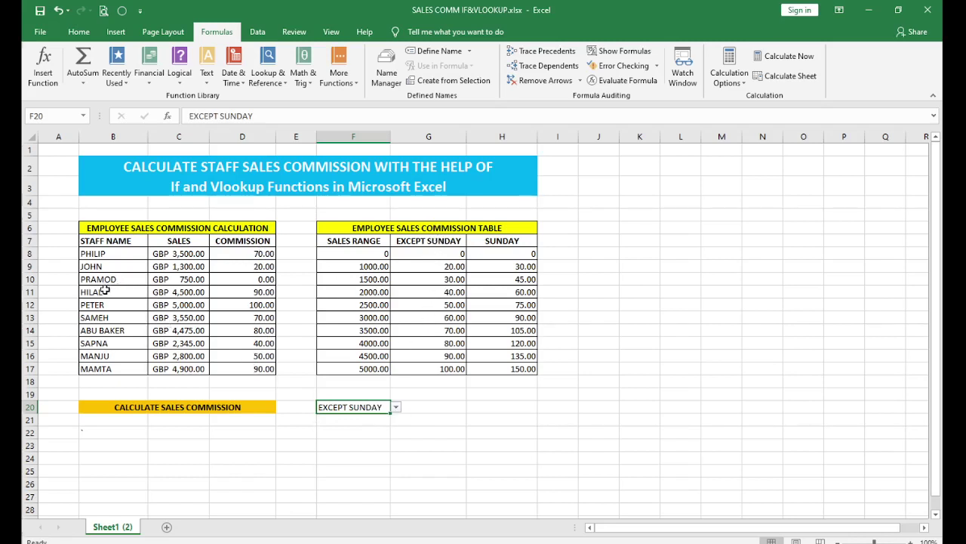
{"action": "left_click", "coordinate": [91, 267]}
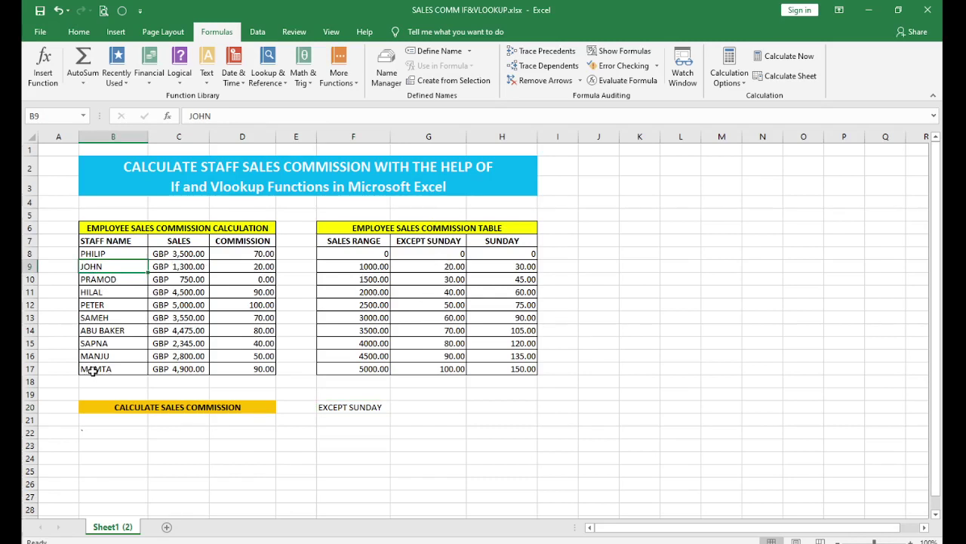
{"action": "left_click", "coordinate": [92, 371]}
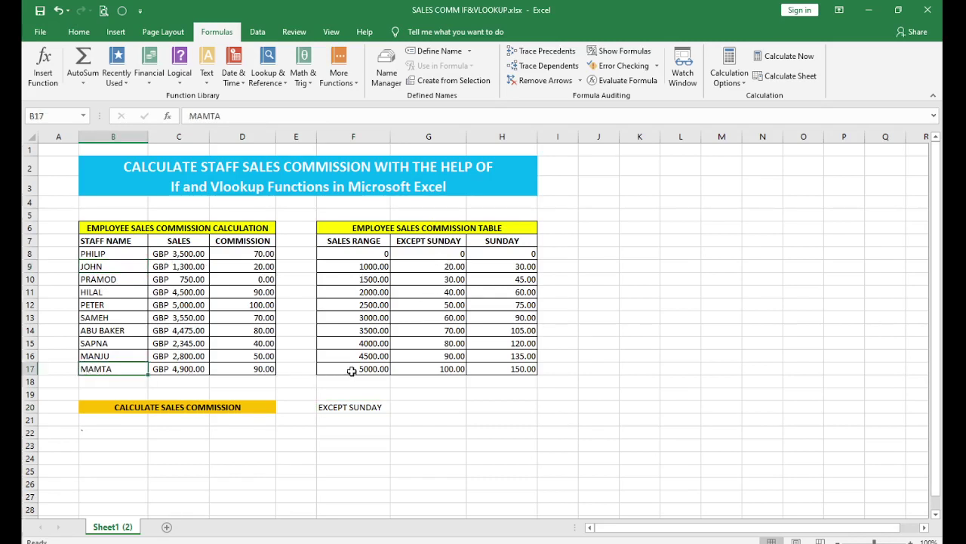